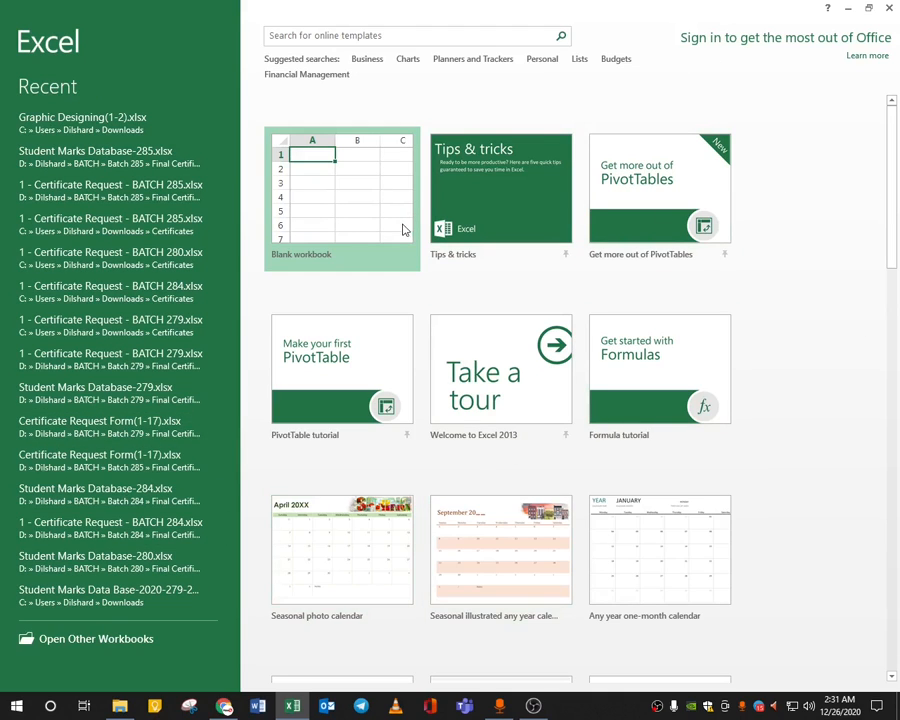
# Create a new blank workbook and collapse the formula bar to give the grid more room.
pyautogui.click(345, 209)
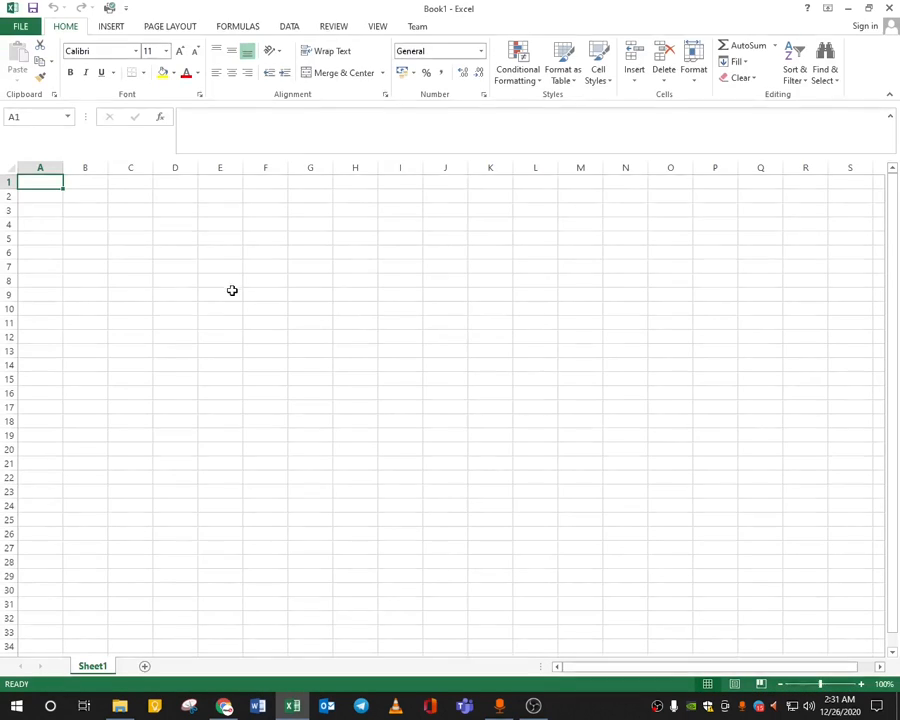
pyautogui.moveTo(281, 154); pyautogui.dragTo(284, 130)
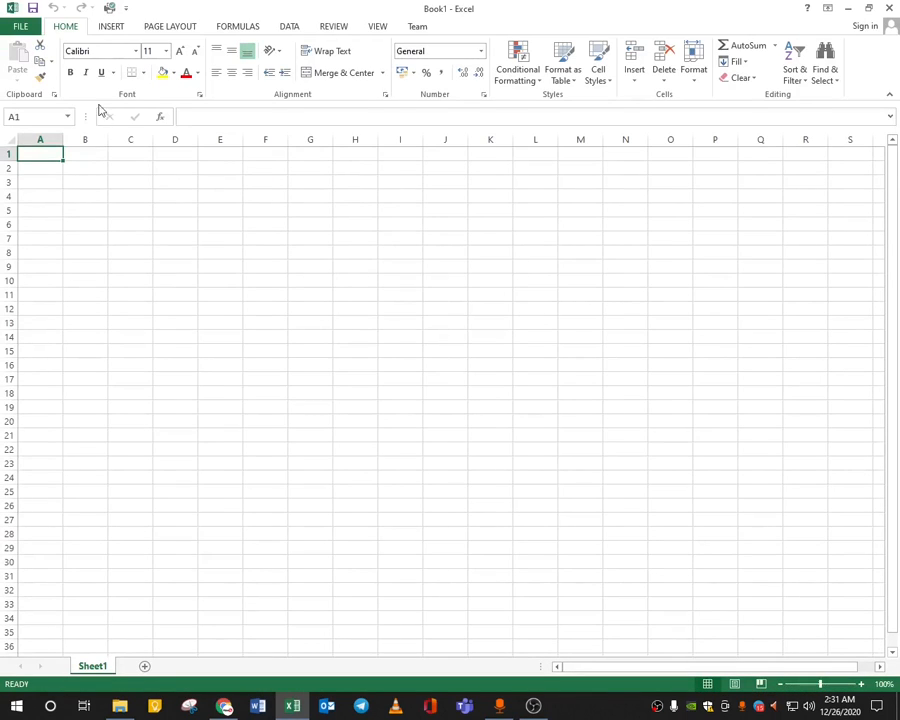
pyautogui.click(249, 118)
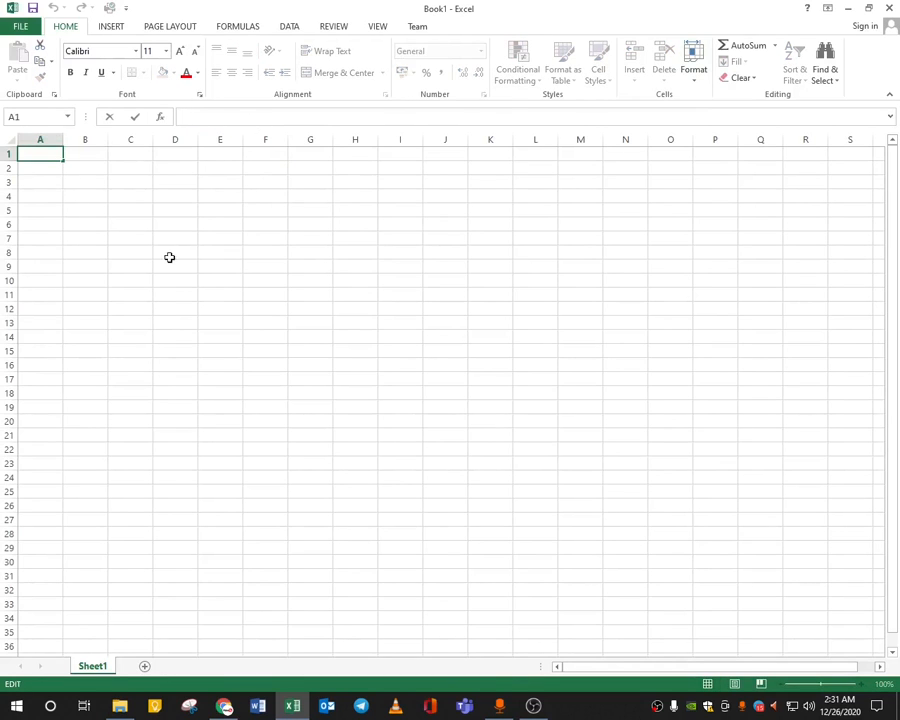
# Zoom the blank Sheet1 in to about 205%.
pyautogui.moveTo(85, 182); pyautogui.dragTo(305, 340)
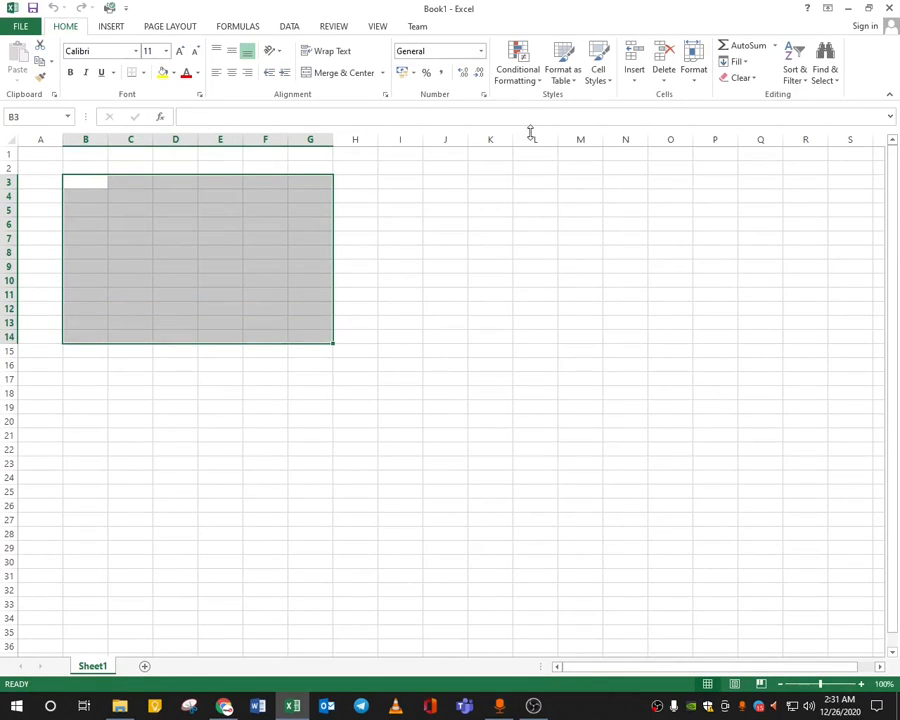
pyautogui.click(220, 463)
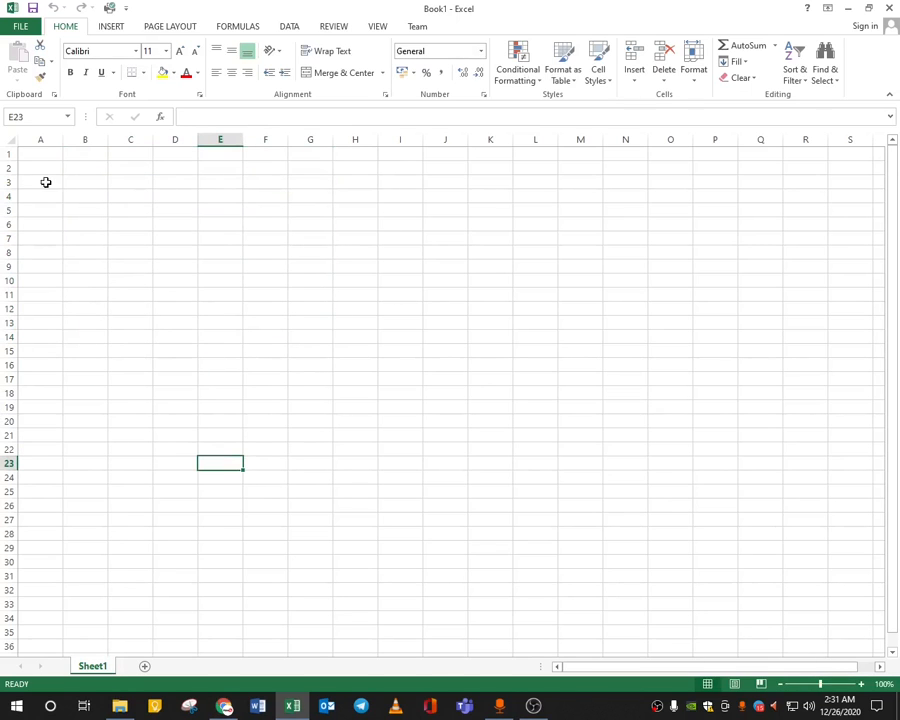
pyautogui.keyDown('ctrl'); pyautogui.scroll(2, 68, 217); pyautogui.keyUp('ctrl')
pyautogui.keyDown('ctrl'); pyautogui.scroll(5, 68, 217); pyautogui.keyUp('ctrl')
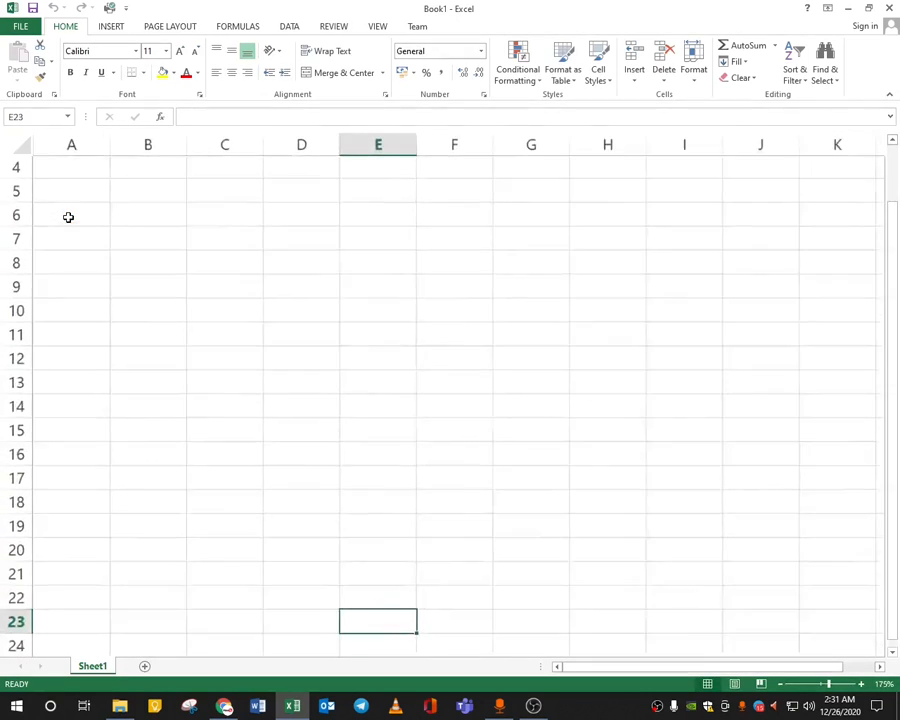
# Enter 5 in A1 and 4 in B1.
pyautogui.hotkey('ctrl', 'Home')
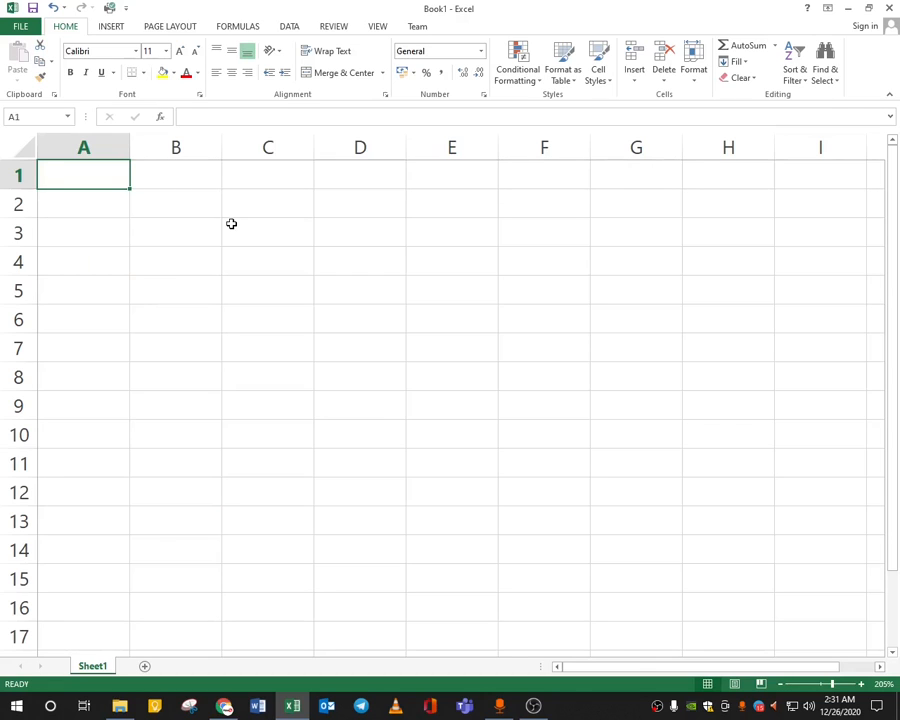
pyautogui.write('5')
pyautogui.press('Tab')
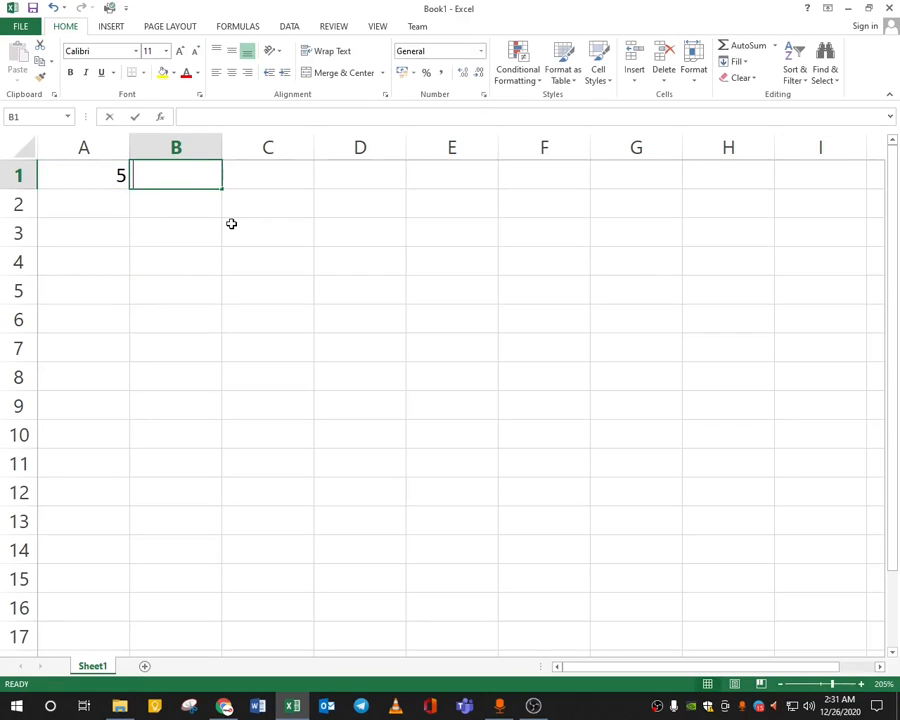
pyautogui.write('4')
pyautogui.press('Tab')
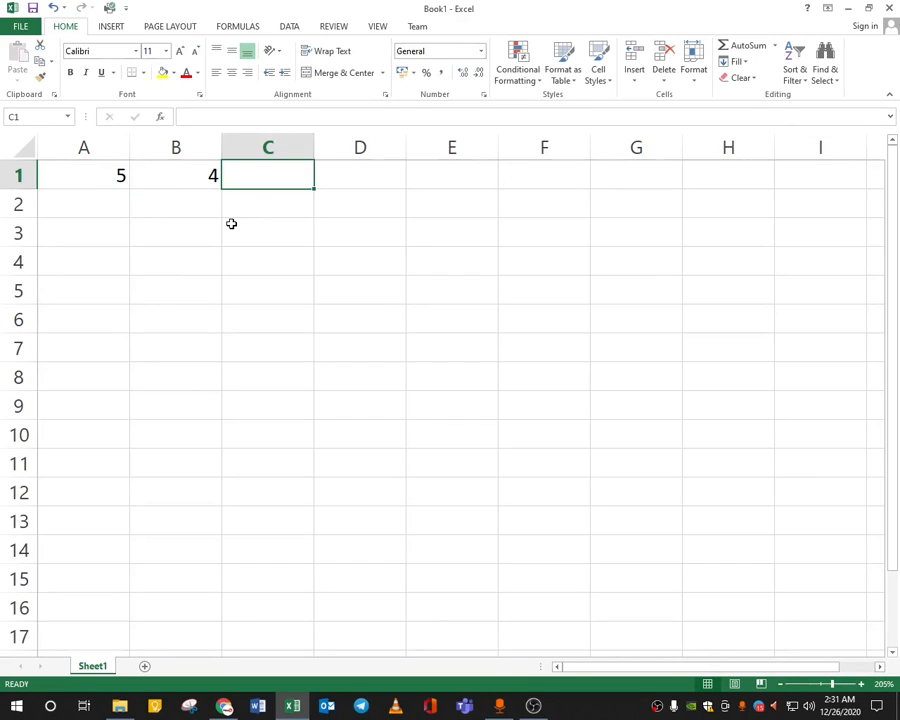
# Enter the formula =A1+B1 in C1 and check it.
pyautogui.write('=')
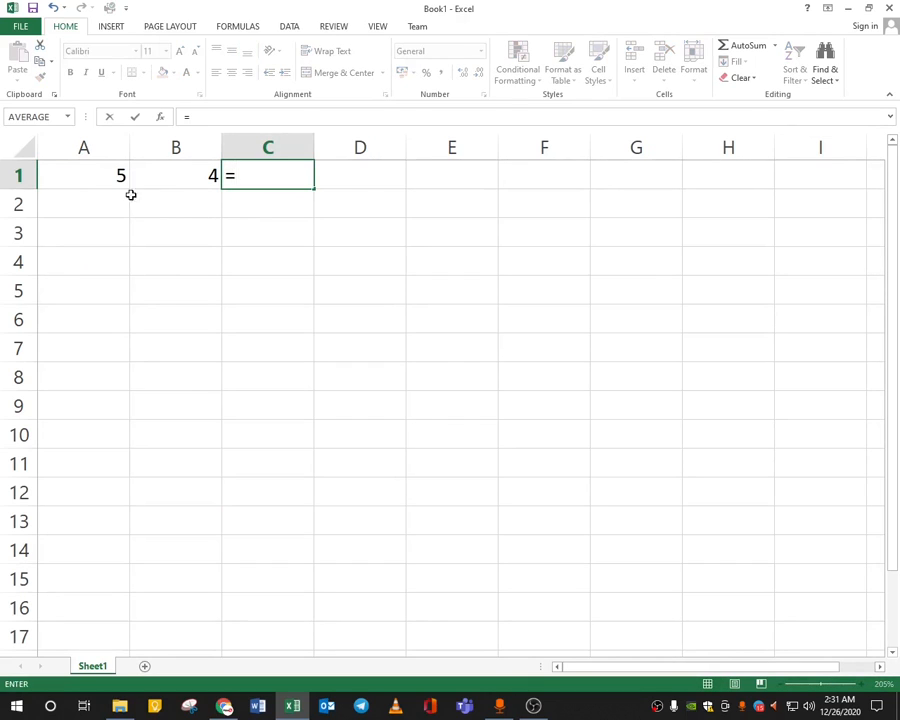
pyautogui.click(101, 181)
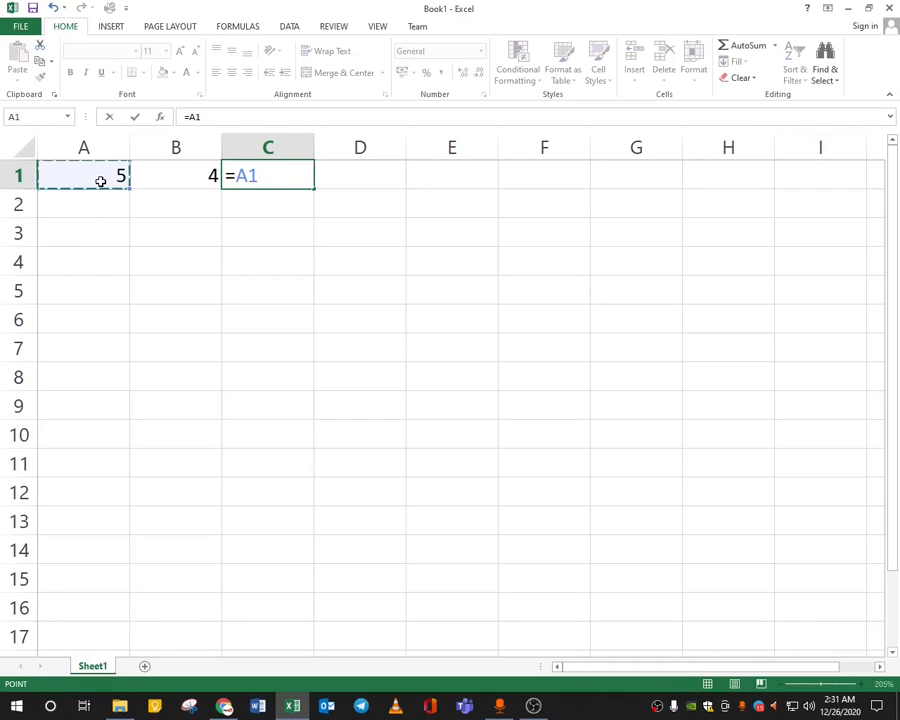
pyautogui.write('+')
pyautogui.click(170, 174)
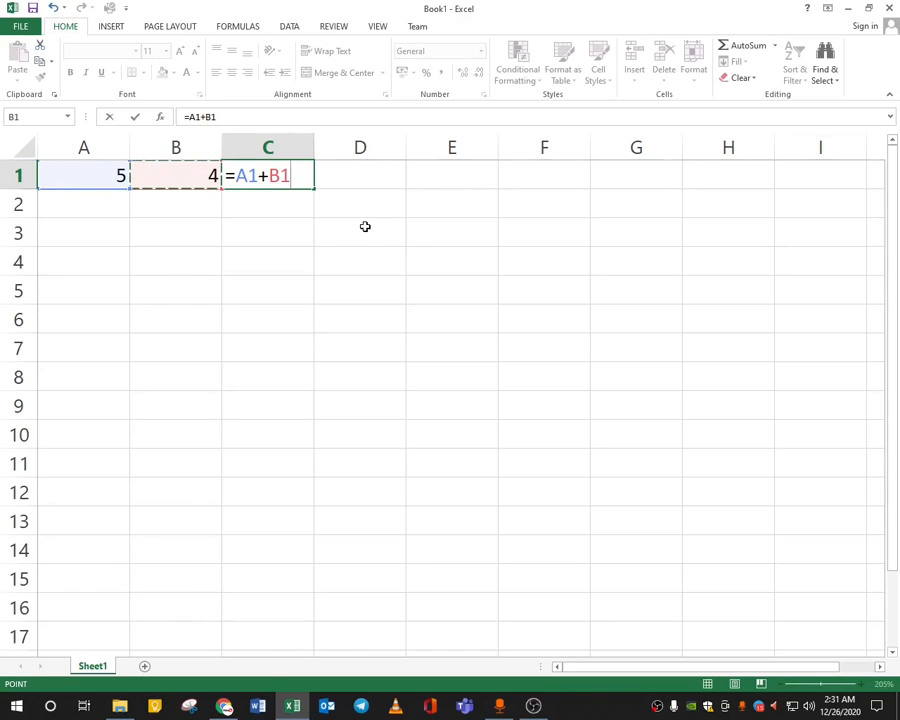
pyautogui.press('Return')
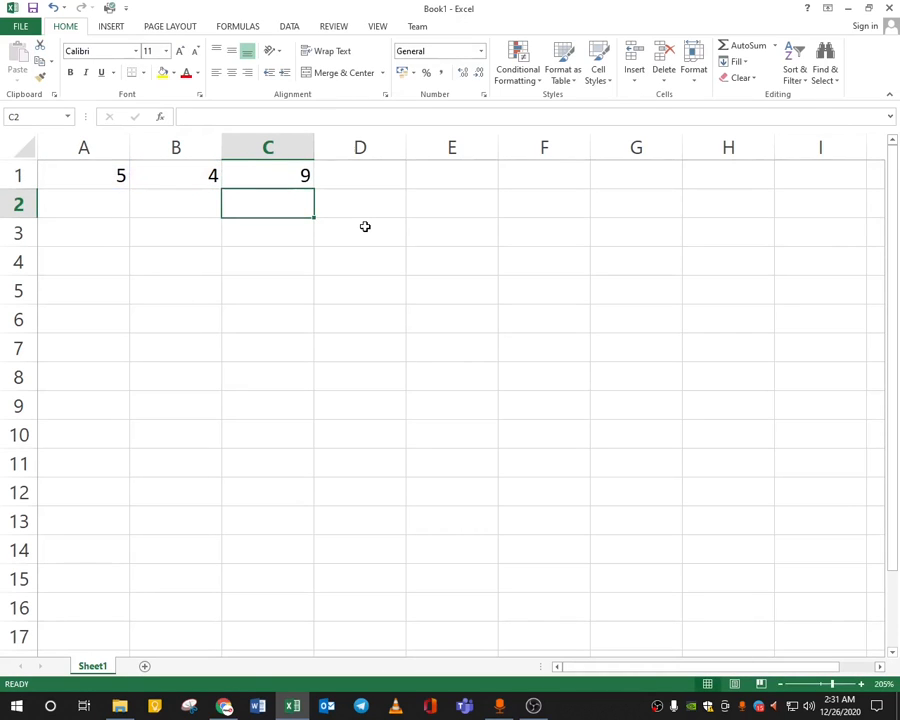
pyautogui.click(303, 186)
pyautogui.click(427, 349)
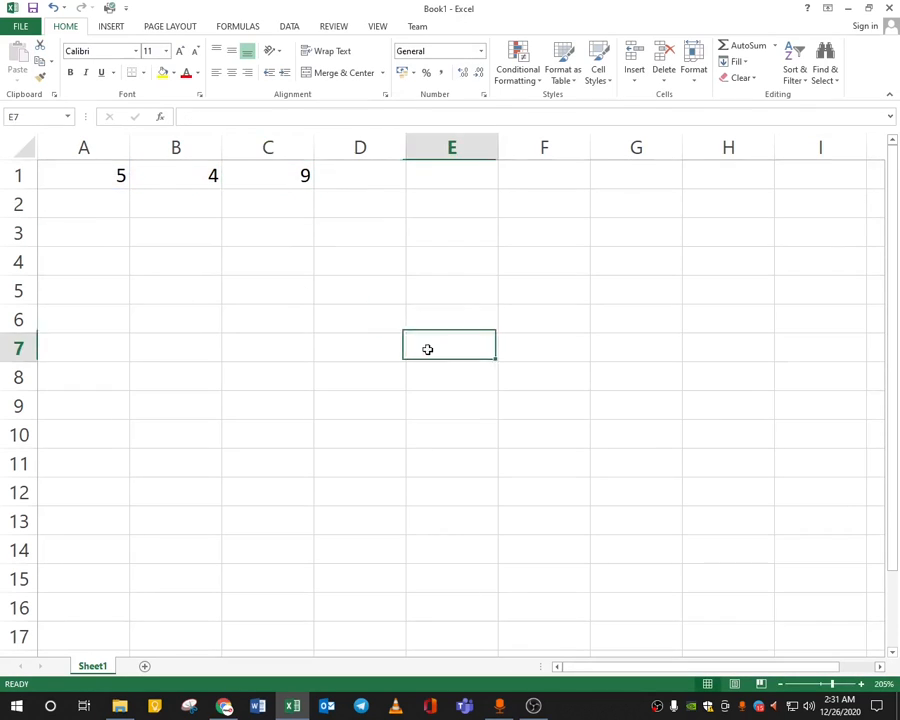
pyautogui.moveTo(427, 349); pyautogui.dragTo(300, 256)
pyautogui.click(149, 224)
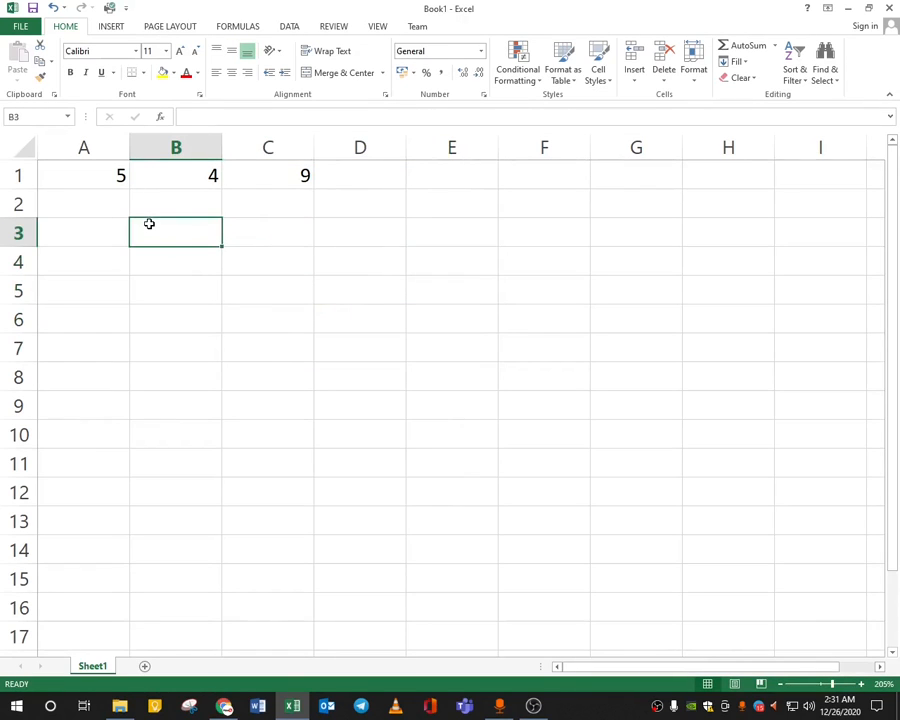
pyautogui.click(280, 173)
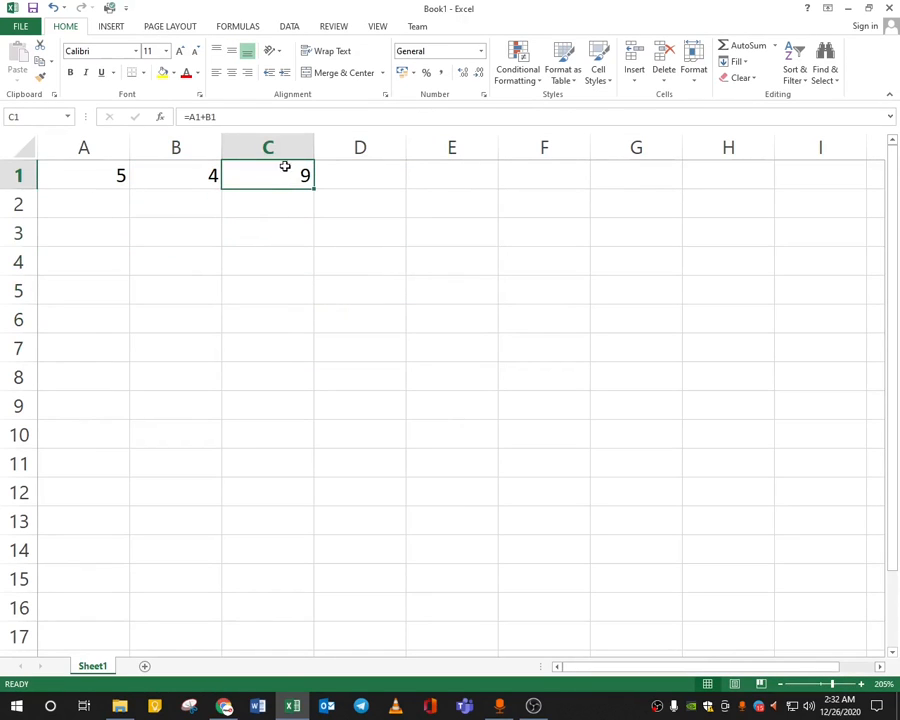
# Change A1 to 6 and confirm that C1 now shows 10.
pyautogui.click(88, 175)
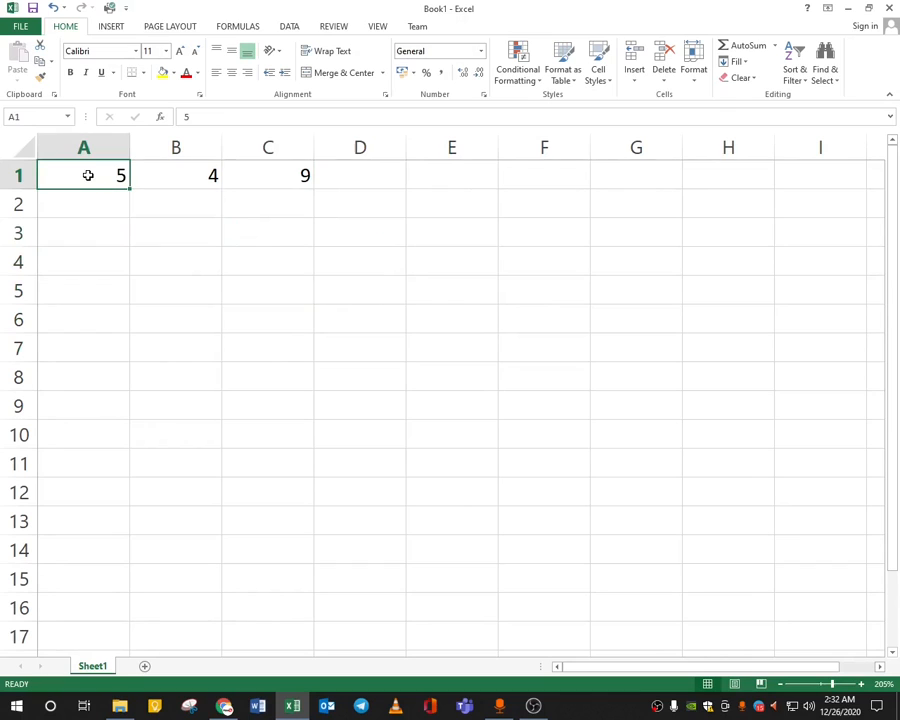
pyautogui.write('6')
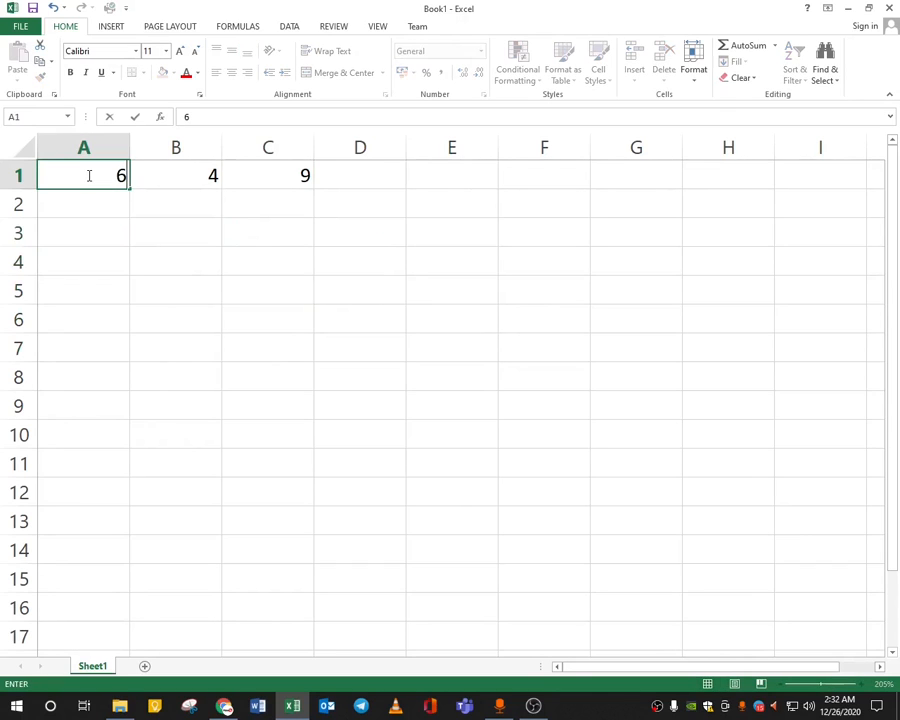
pyautogui.press('Return')
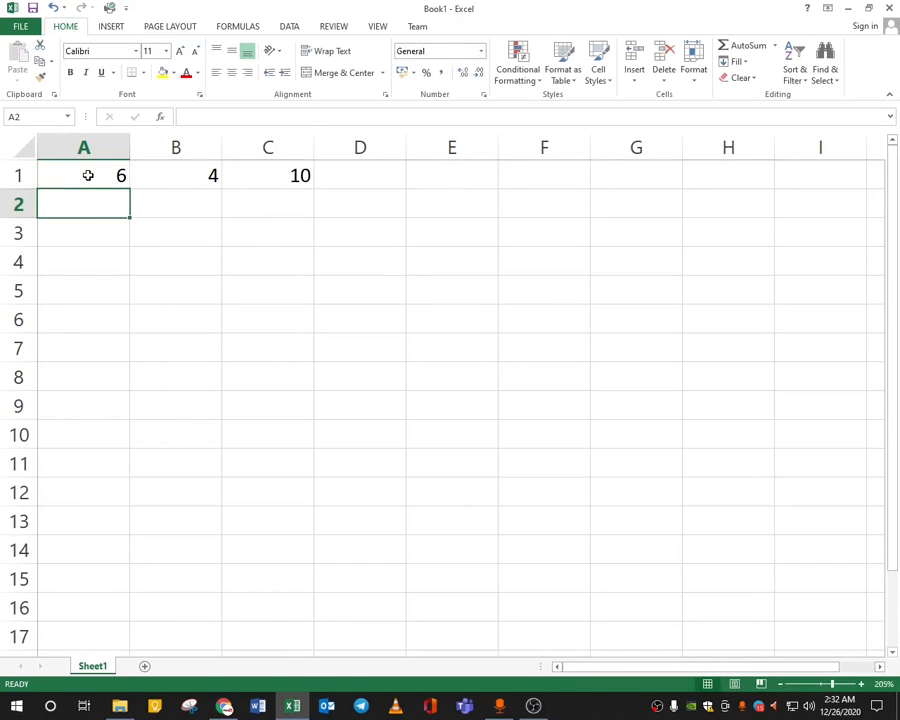
pyautogui.click(295, 175)
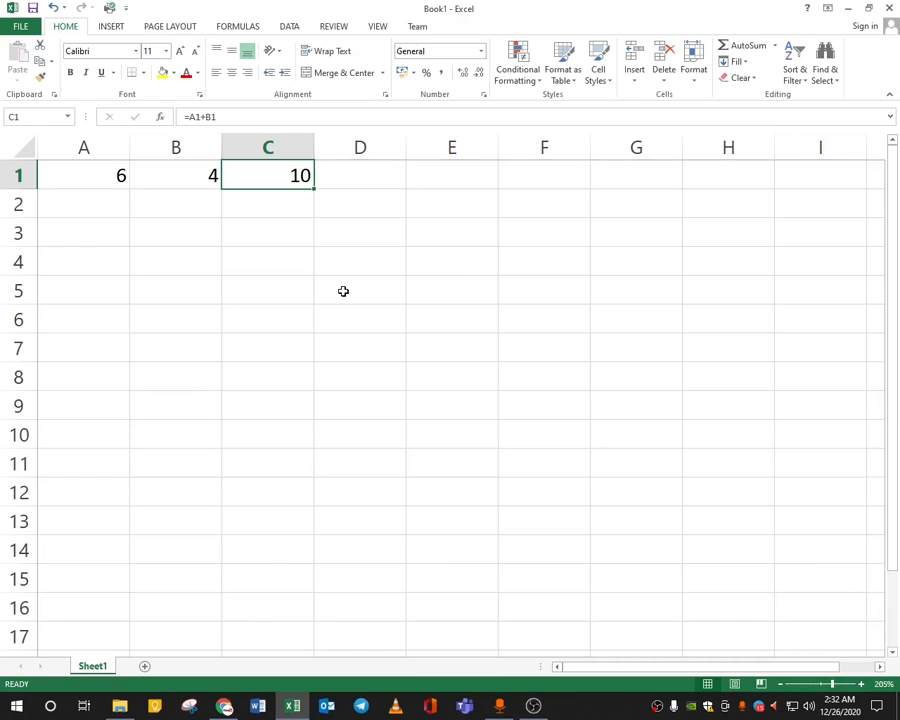
# Clear row 1 and fill the headings Marks 01, Marks 02 and Marks 03 into A1:C1.
pyautogui.moveTo(114, 176); pyautogui.dragTo(385, 176)
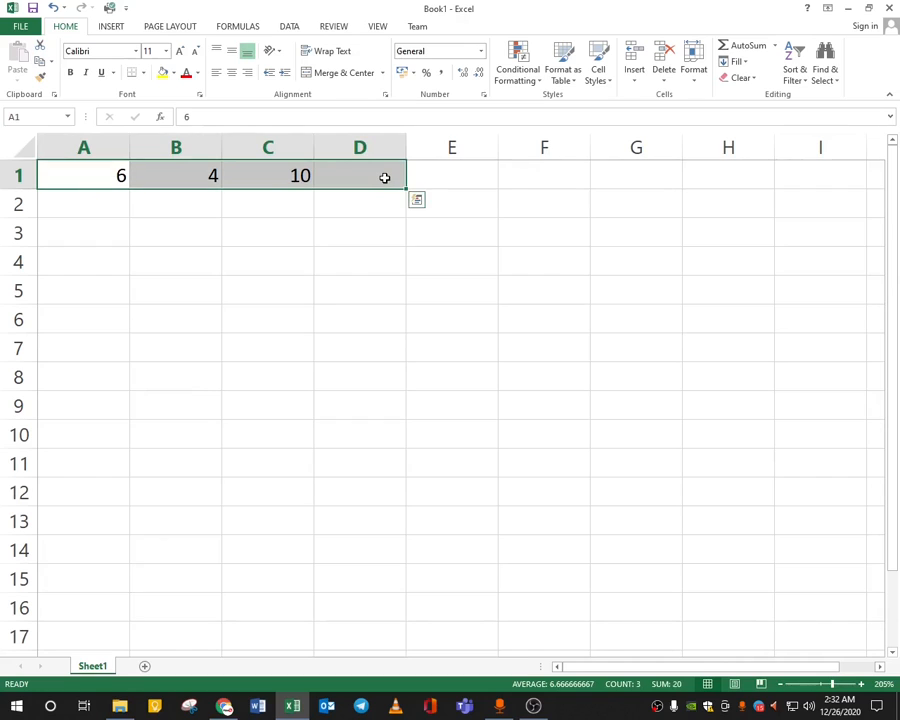
pyautogui.press('Delete')
pyautogui.hotkey('ctrl', 'Home')
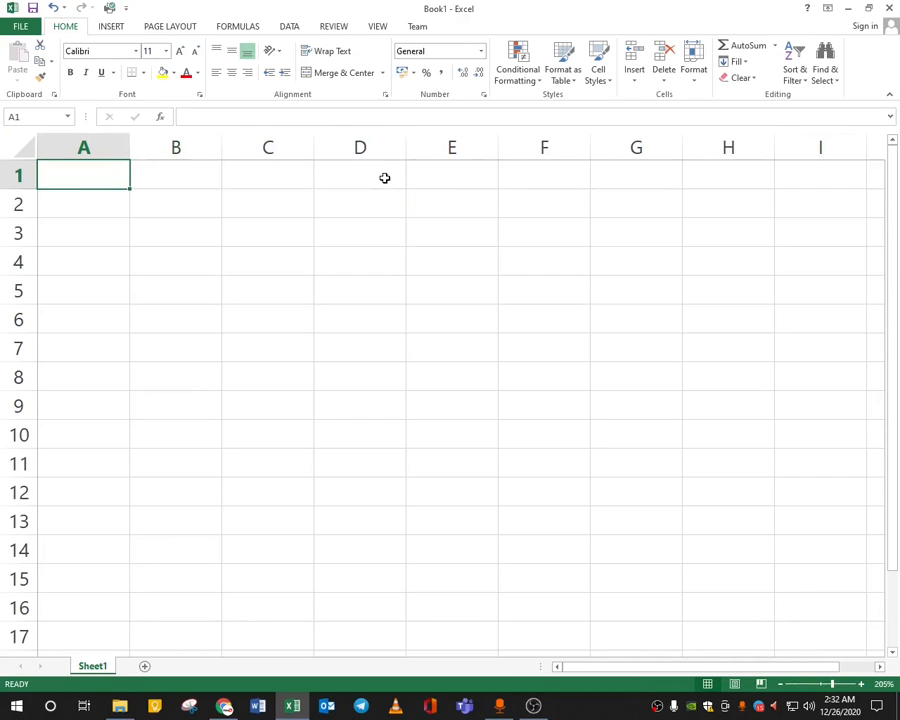
pyautogui.write('Marks 01')
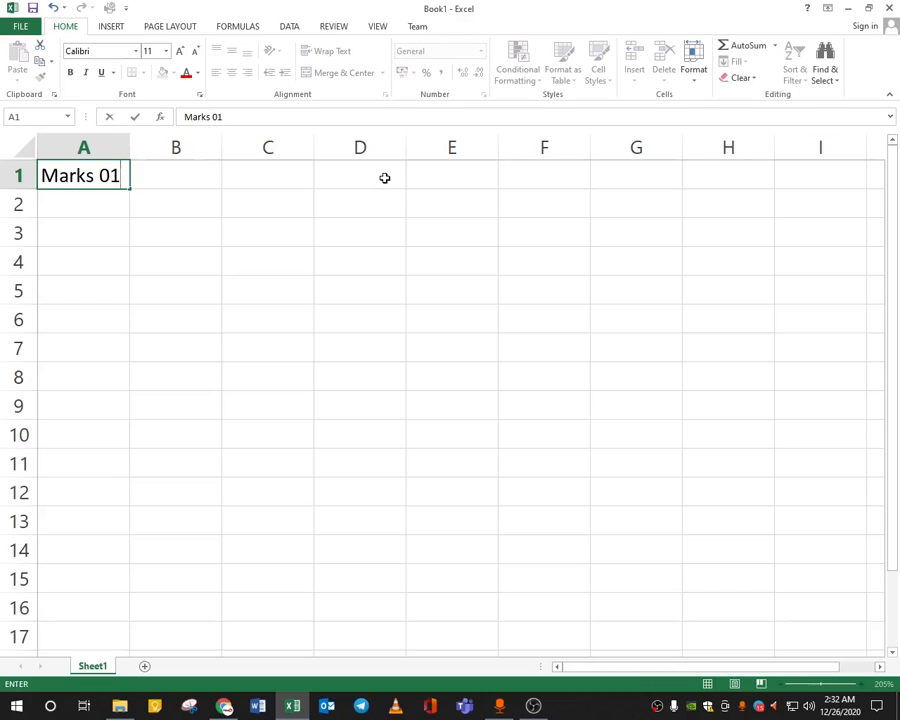
pyautogui.press('Tab')
pyautogui.click(86, 168)
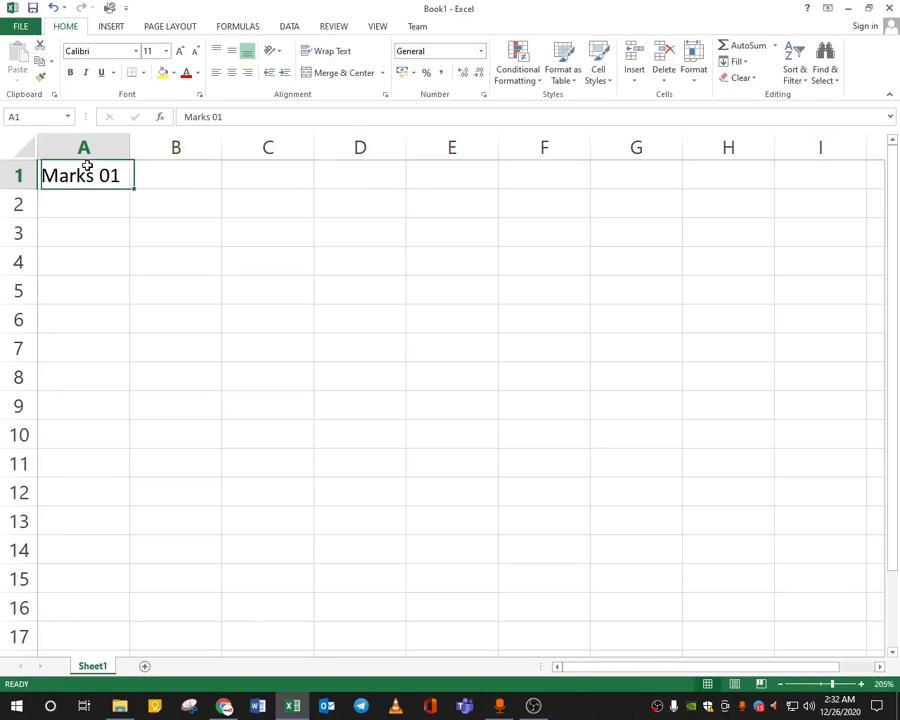
pyautogui.moveTo(134, 189); pyautogui.dragTo(293, 194)
pyautogui.click(202, 174)
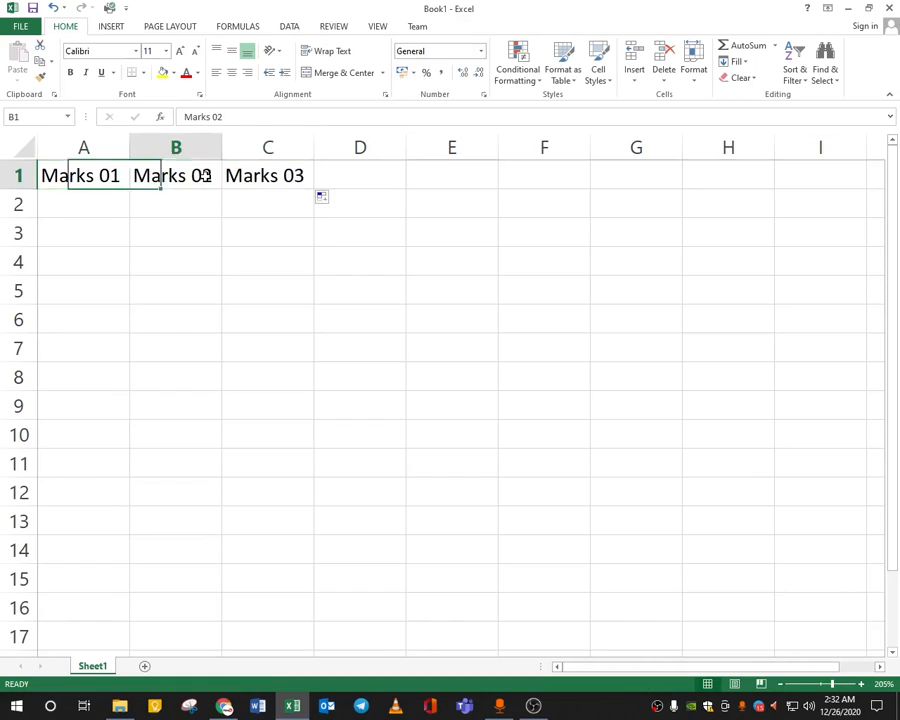
pyautogui.click(270, 176)
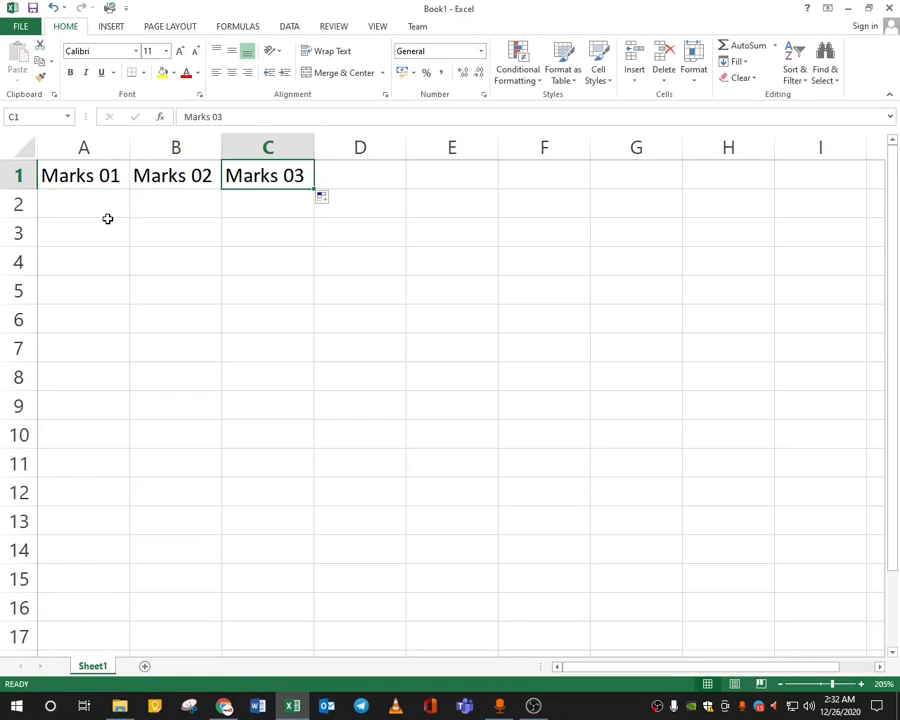
# Add the heading Total in D1.
pyautogui.click(368, 175)
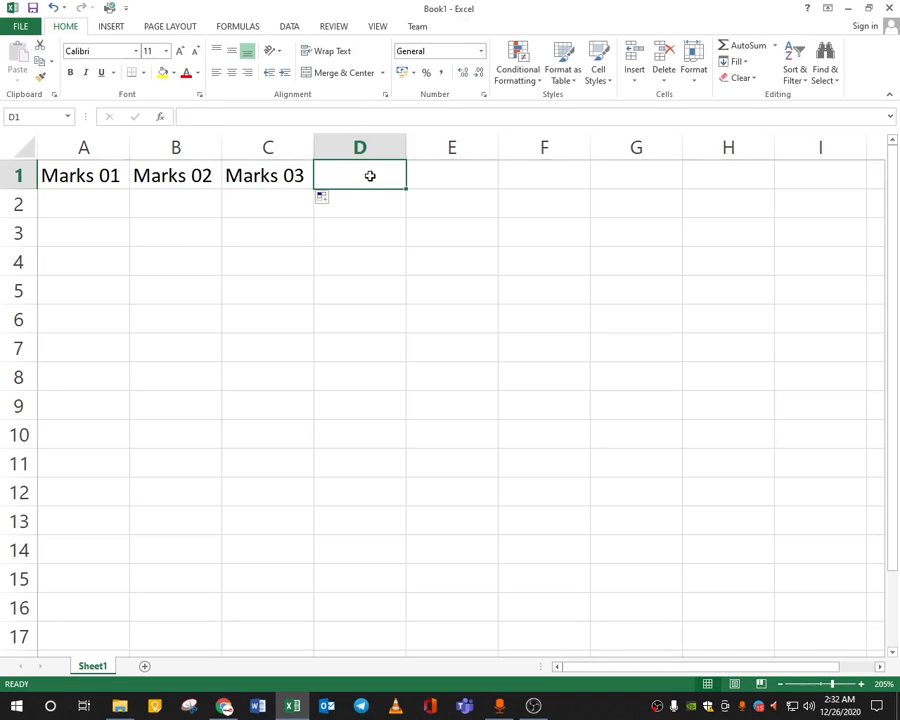
pyautogui.write('Total')
pyautogui.press('Return')
pyautogui.press('Left')
pyautogui.press('Left')
pyautogui.press('Left')
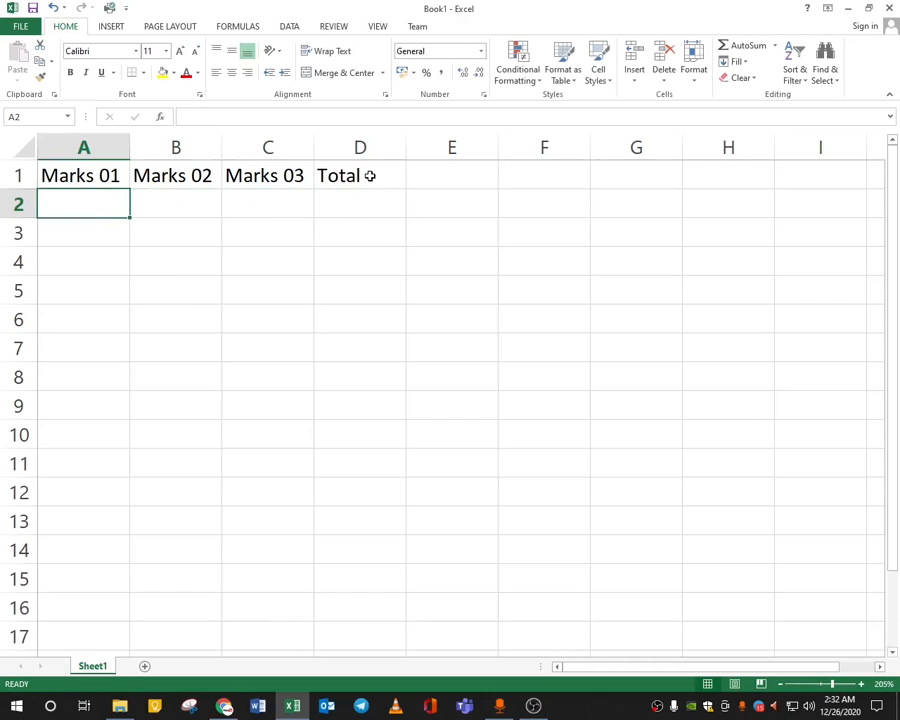
# Enter the Marks 01 values 45, 65 and 48 in A2:A4.
pyautogui.write('4')
pyautogui.press('Return')
pyautogui.press('Up')
pyautogui.write('45')
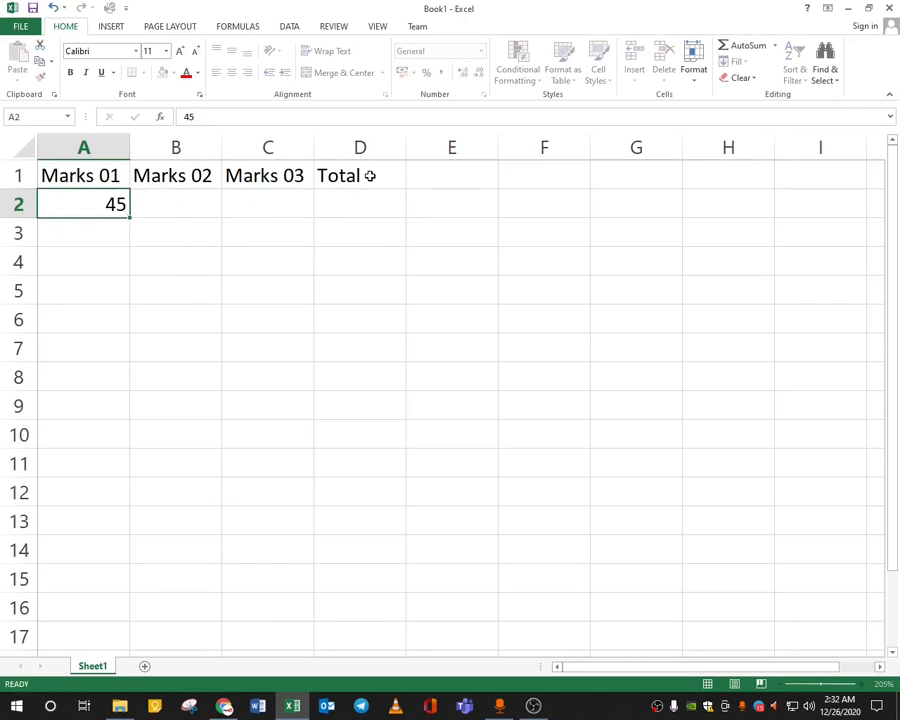
pyautogui.press('Return')
pyautogui.write('65')
pyautogui.press('Return')
pyautogui.write('48')
pyautogui.press('Return')
pyautogui.press('Up')
pyautogui.press('Down')
# Enter the Marks 02 values 98, 78 and 48 in B2:B4.
pyautogui.press('Right')
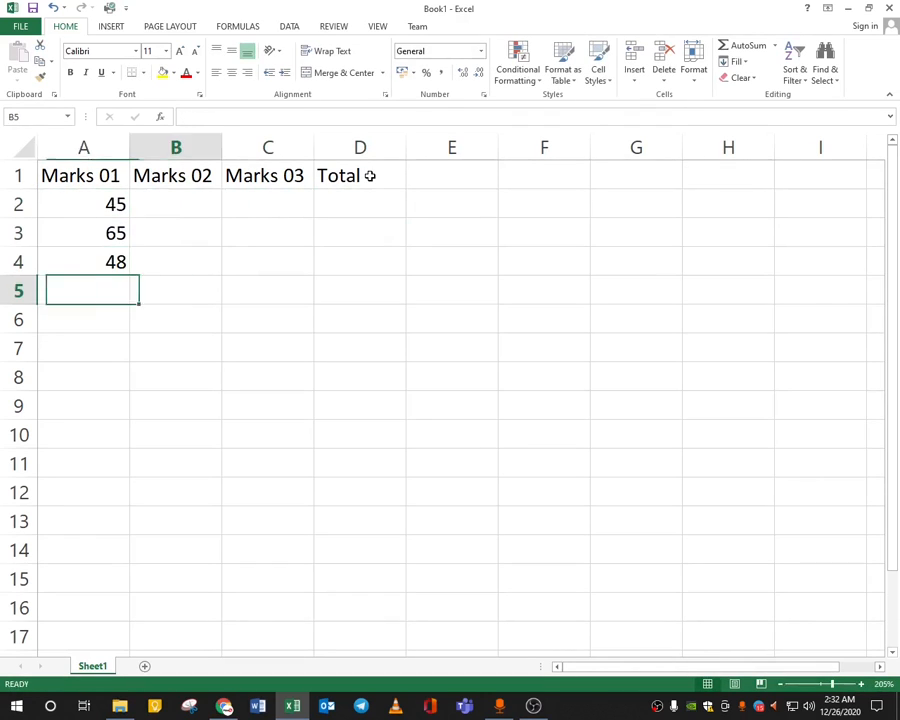
pyautogui.press('Up')
pyautogui.press('Up')
pyautogui.press('Up')
pyautogui.write('98')
pyautogui.press('Return')
pyautogui.write('78')
pyautogui.press('Return')
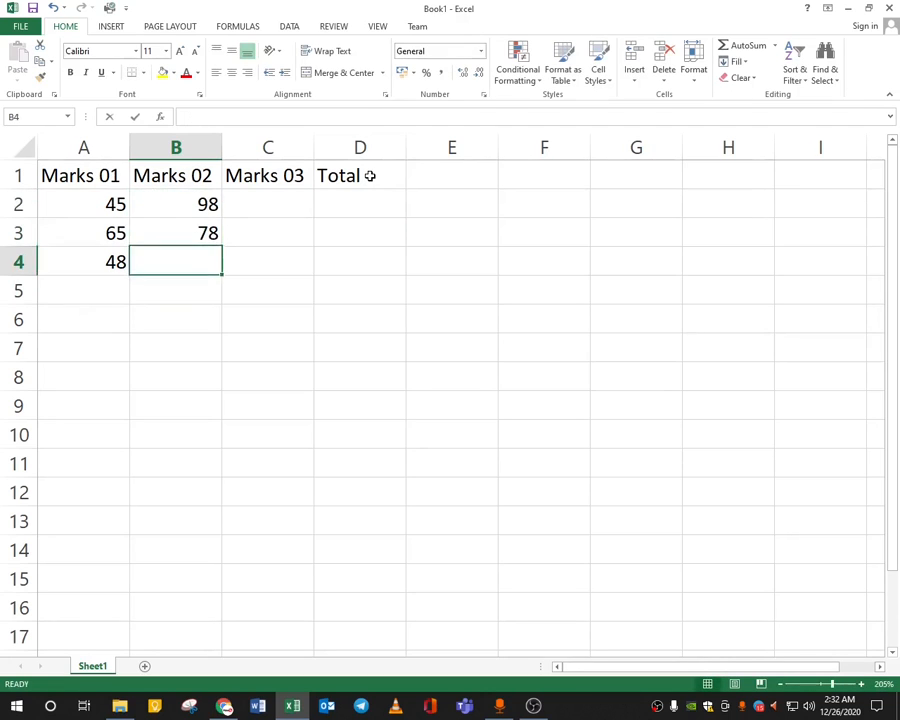
pyautogui.write('48')
pyautogui.press('Return')
pyautogui.press('Up')
# Enter the Marks 03 values 98, 78 and 98 in C2:C4.
pyautogui.press('Right')
pyautogui.press('Up')
pyautogui.press('Up')
pyautogui.write('98')
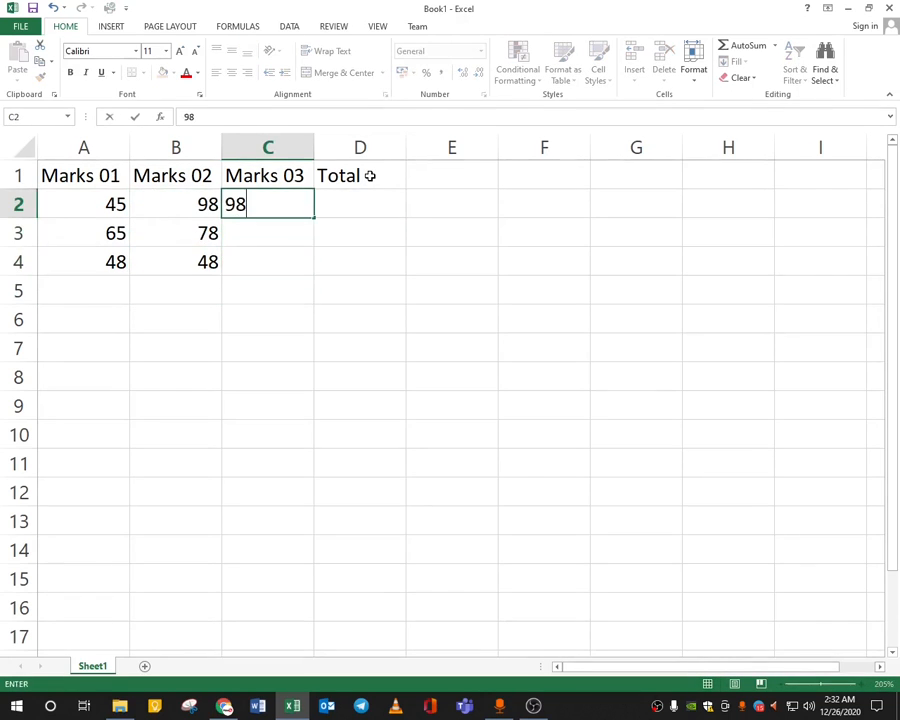
pyautogui.press('Return')
pyautogui.write('78')
pyautogui.press('Return')
pyautogui.write('98')
pyautogui.press('Return')
pyautogui.press('Up')
pyautogui.press('Right')
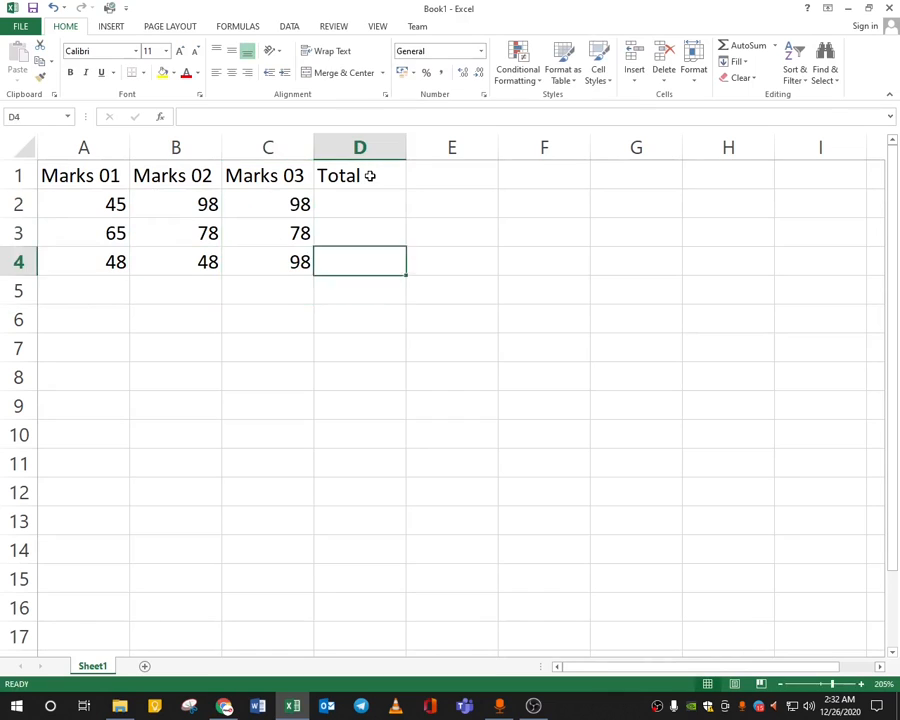
pyautogui.press('Up')
pyautogui.press('Up')
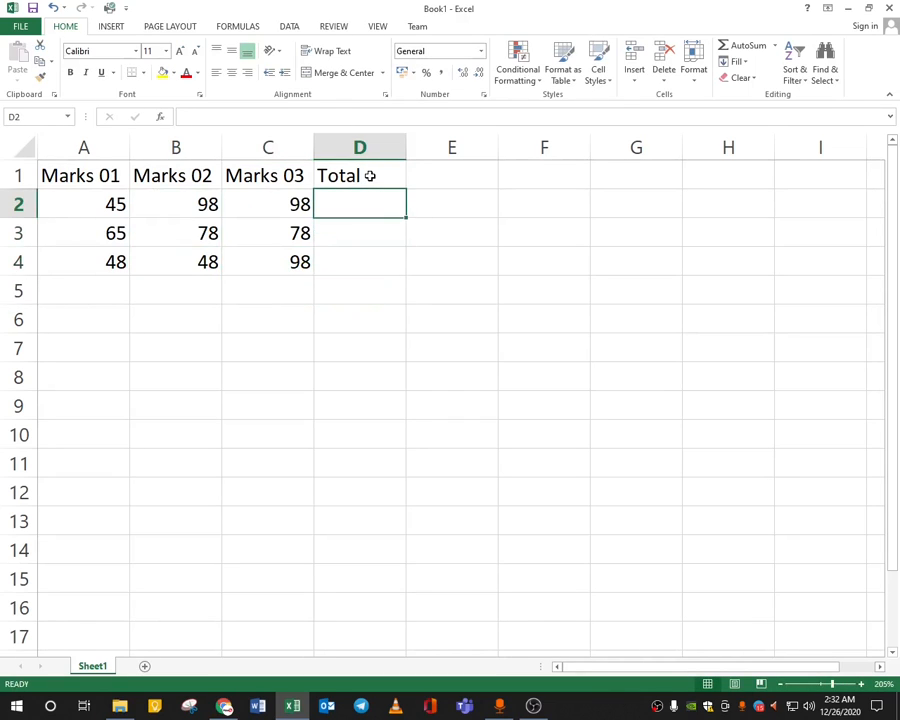
# Enter =SUM(A2:C2) in D2 so it totals 241.
pyautogui.write('=')
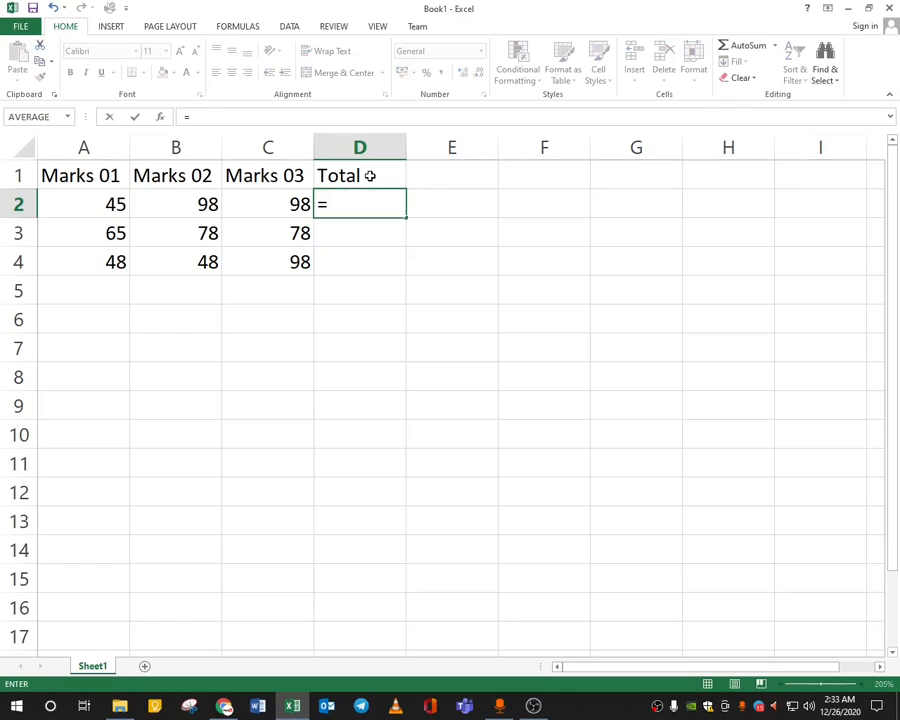
pyautogui.write('SUM')
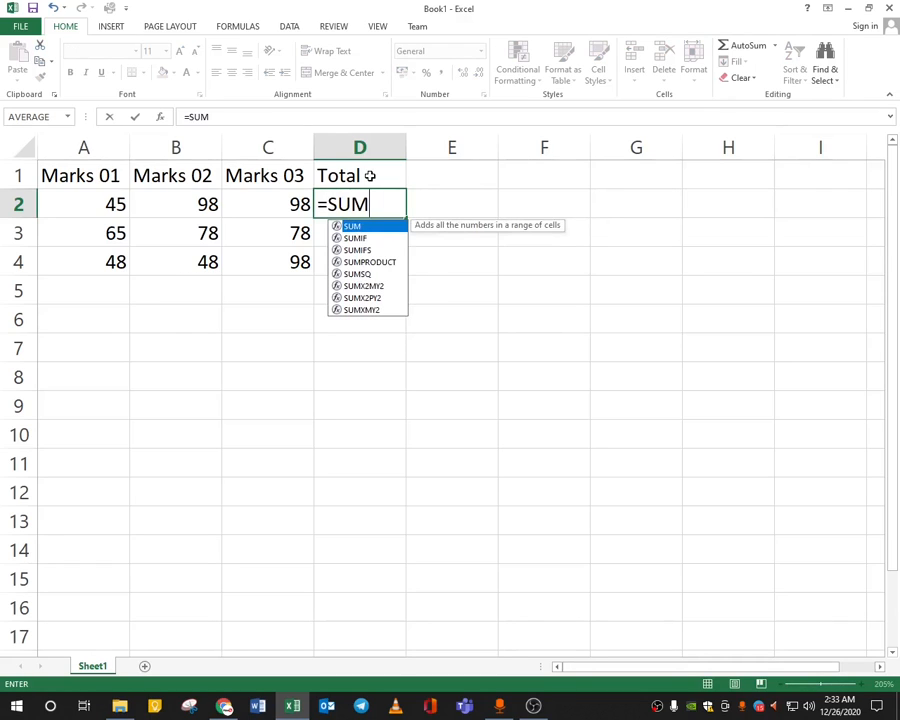
pyautogui.write('(')
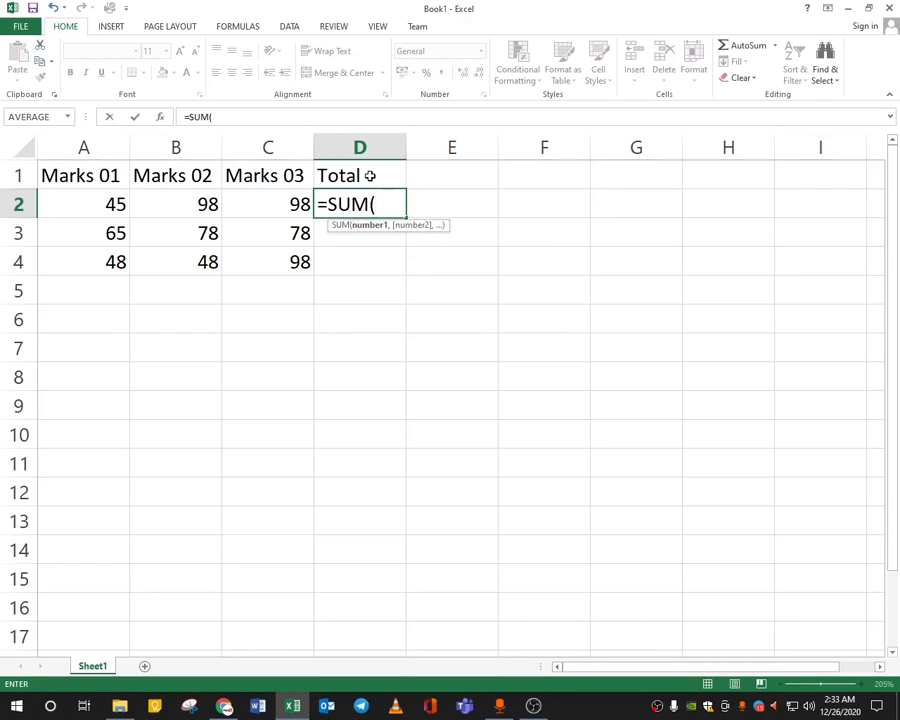
pyautogui.moveTo(92, 204); pyautogui.dragTo(267, 205)
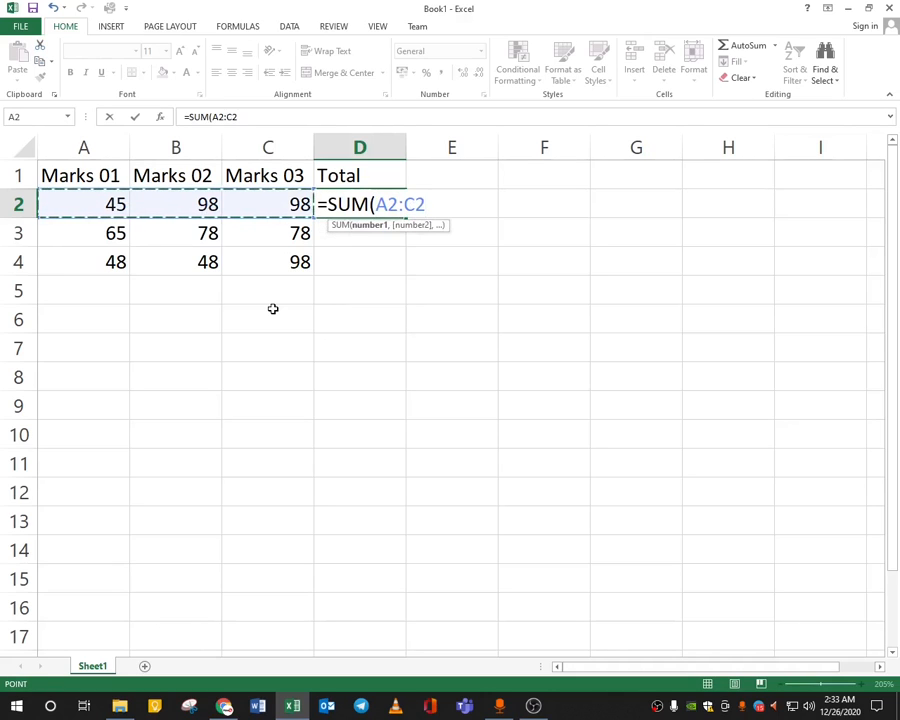
pyautogui.write(')')
pyautogui.press('Return')
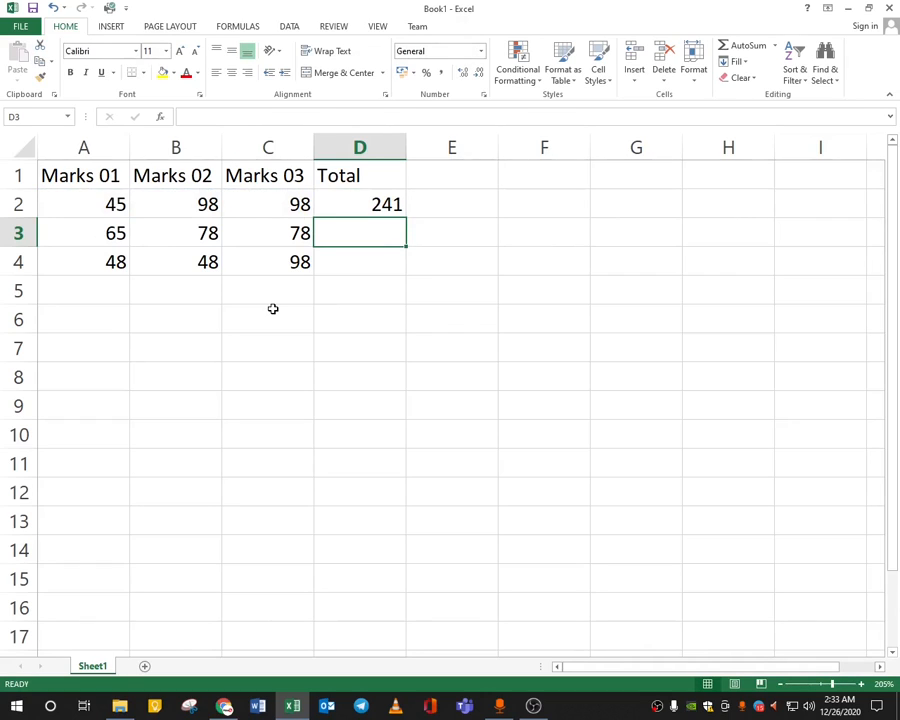
pyautogui.click(367, 209)
pyautogui.click(353, 240)
pyautogui.click(373, 261)
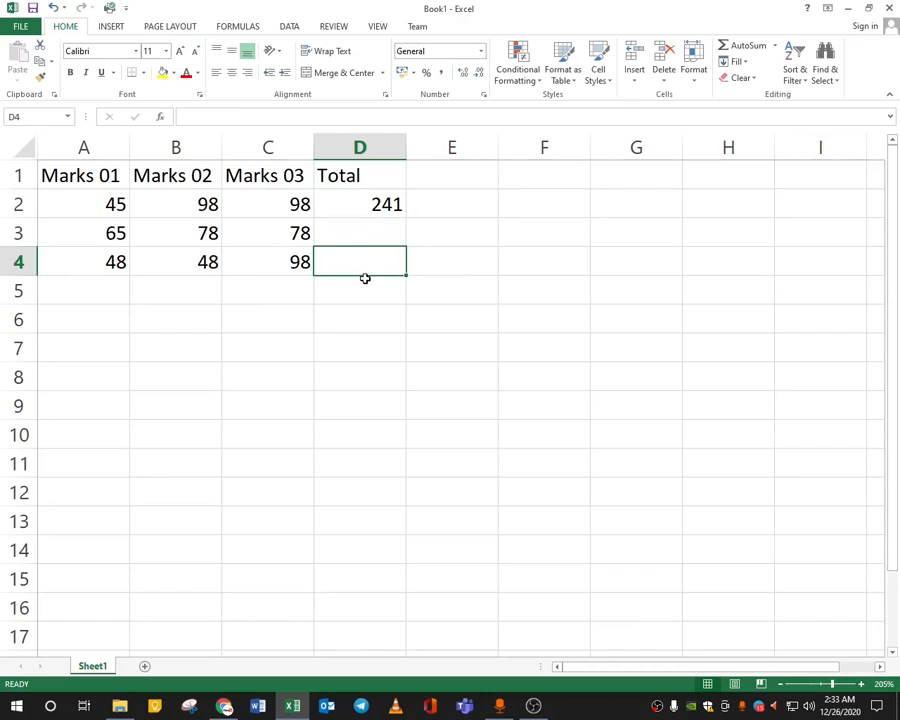
# Fill the SUM formula down to D4, giving totals of 221 and 194.
pyautogui.click(372, 203)
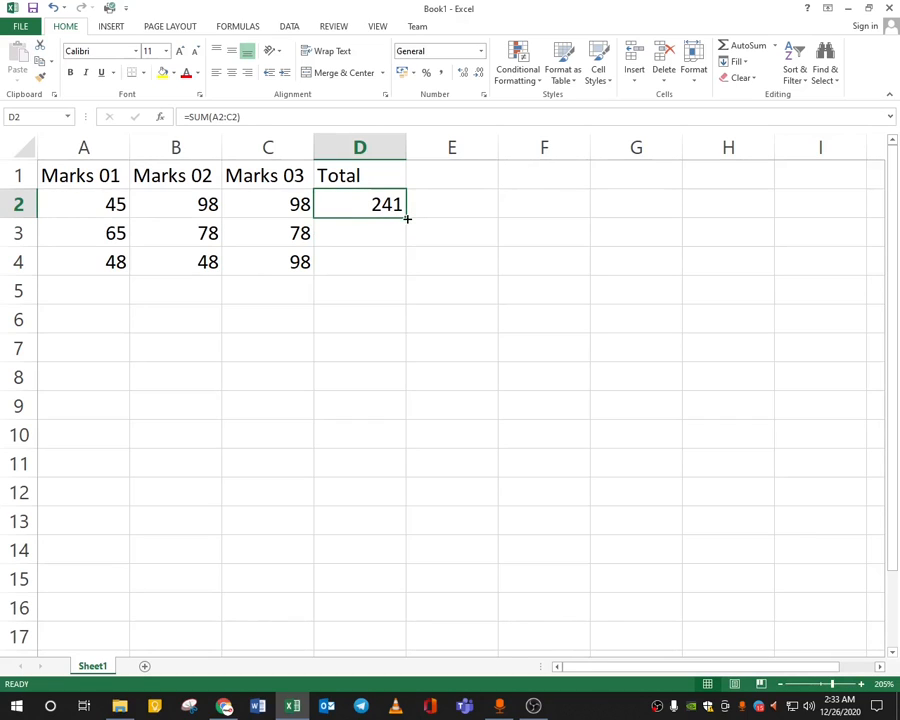
pyautogui.moveTo(406, 218); pyautogui.dragTo(404, 280)
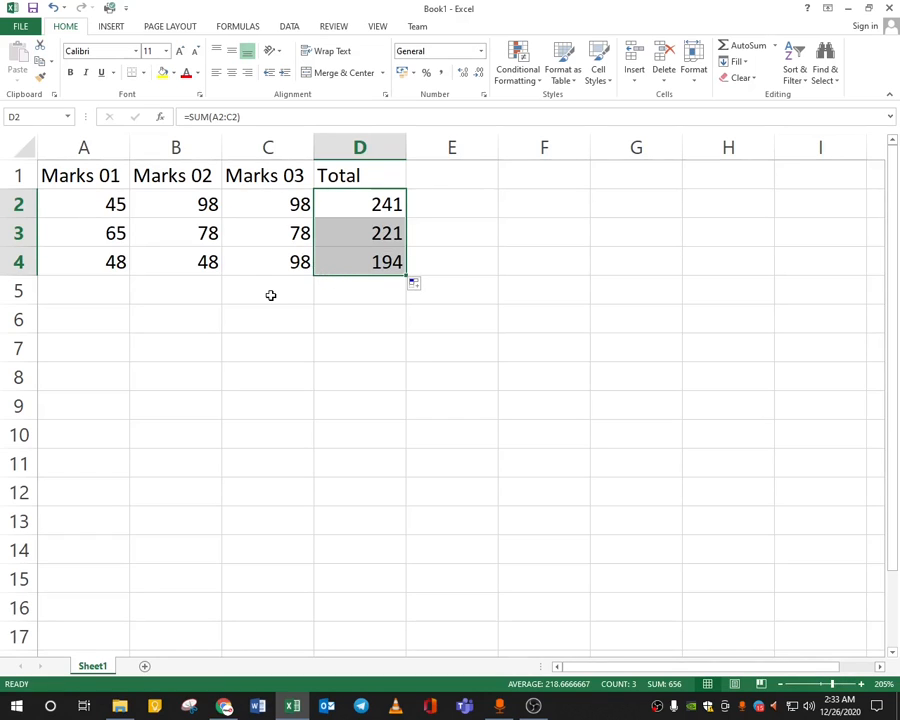
pyautogui.click(327, 314)
# Add an Average heading in E1 and fill =AVERAGE(A2:C2) down through E4.
pyautogui.click(469, 186)
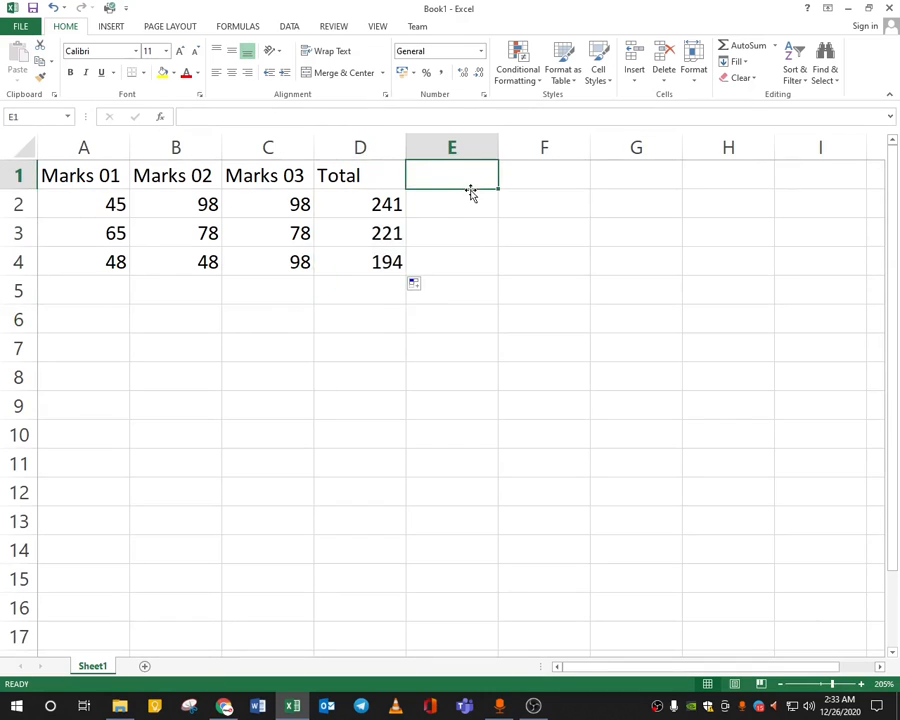
pyautogui.write('Average')
pyautogui.press('Return')
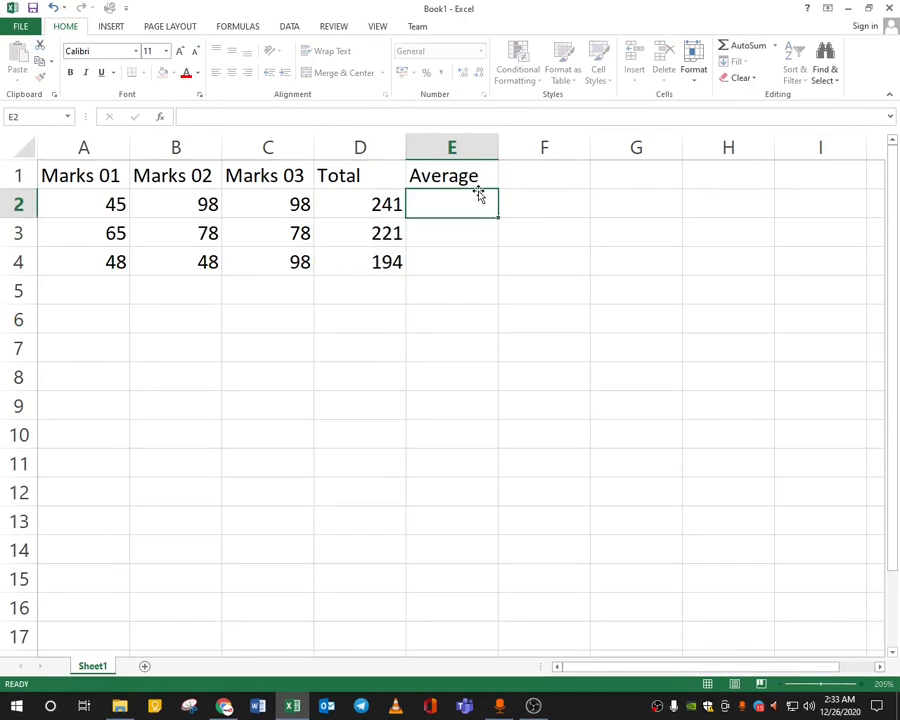
pyautogui.write('=')
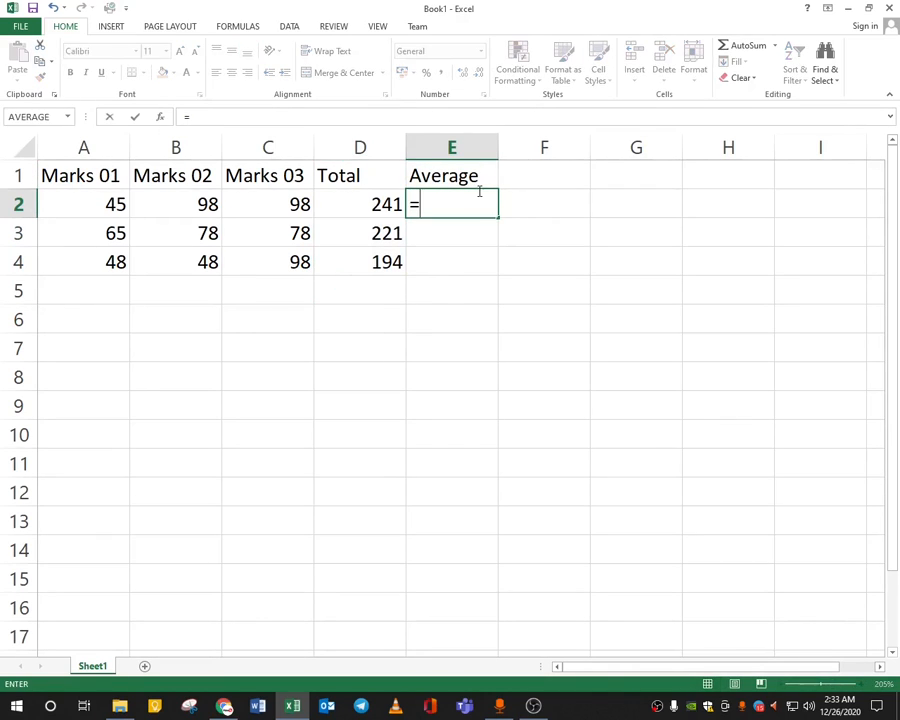
pyautogui.write('AVERAGE')
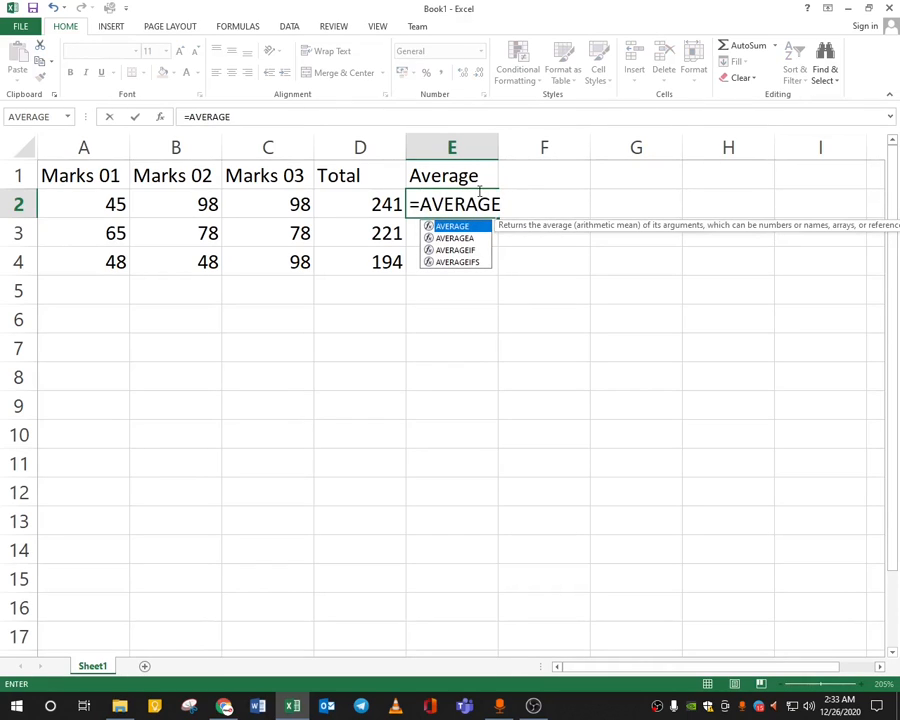
pyautogui.write('(')
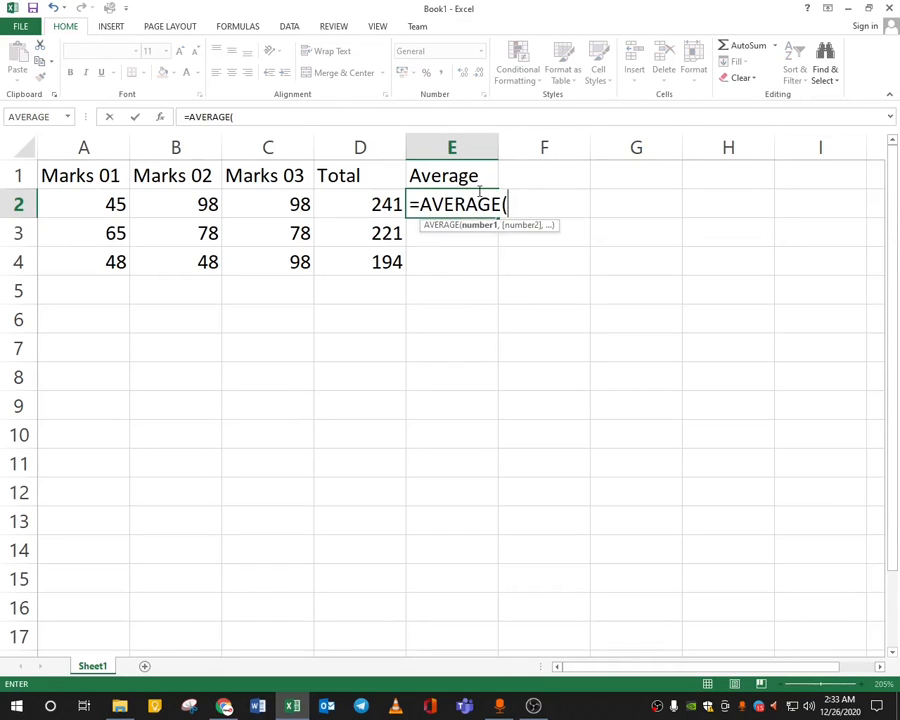
pyautogui.moveTo(108, 203); pyautogui.dragTo(253, 201)
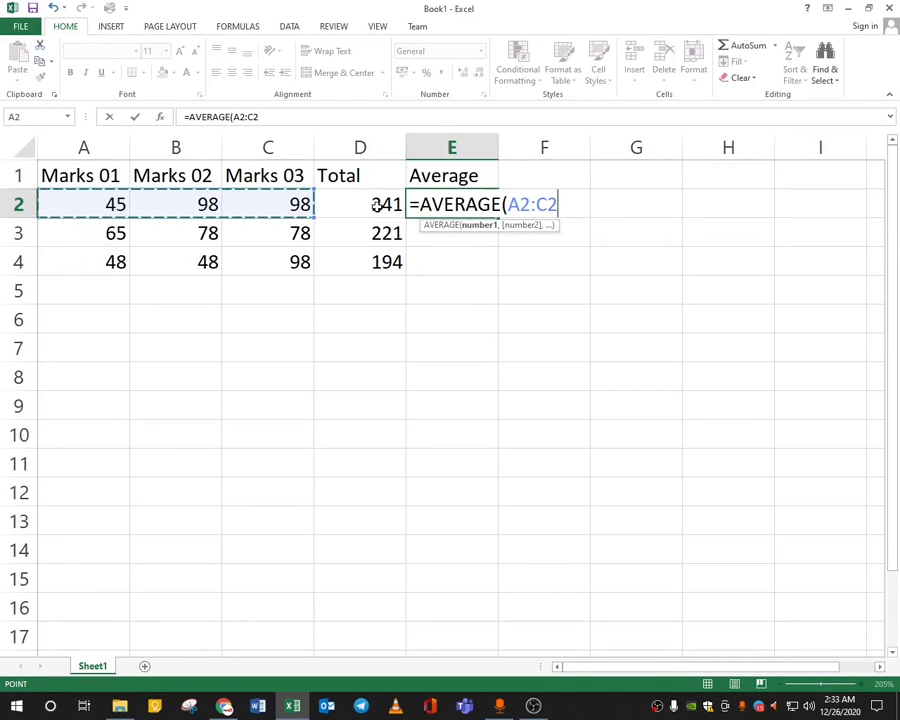
pyautogui.write(')')
pyautogui.press('Return')
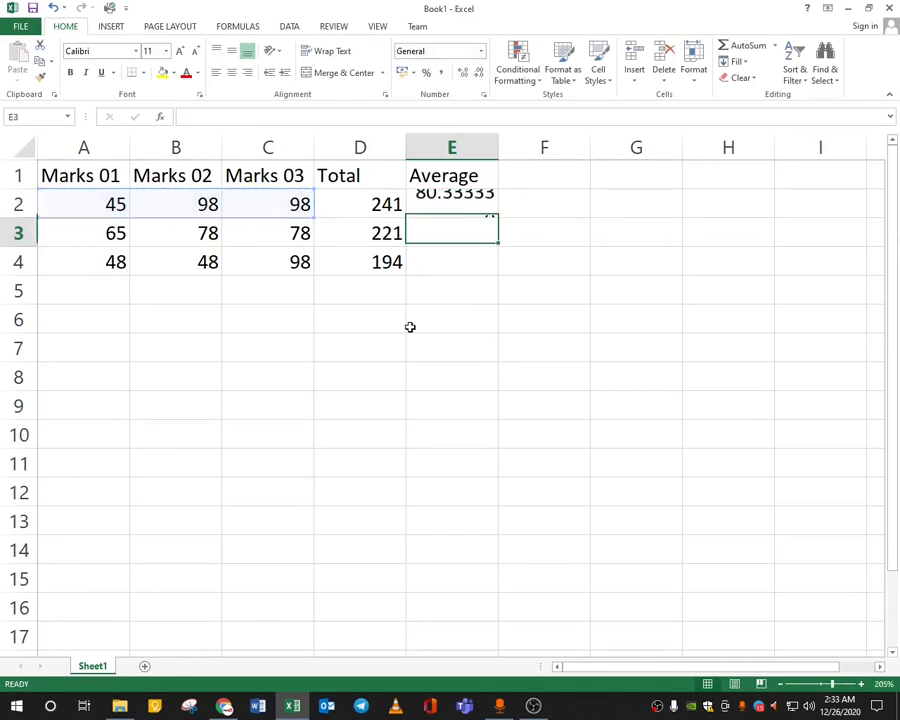
pyautogui.click(470, 207)
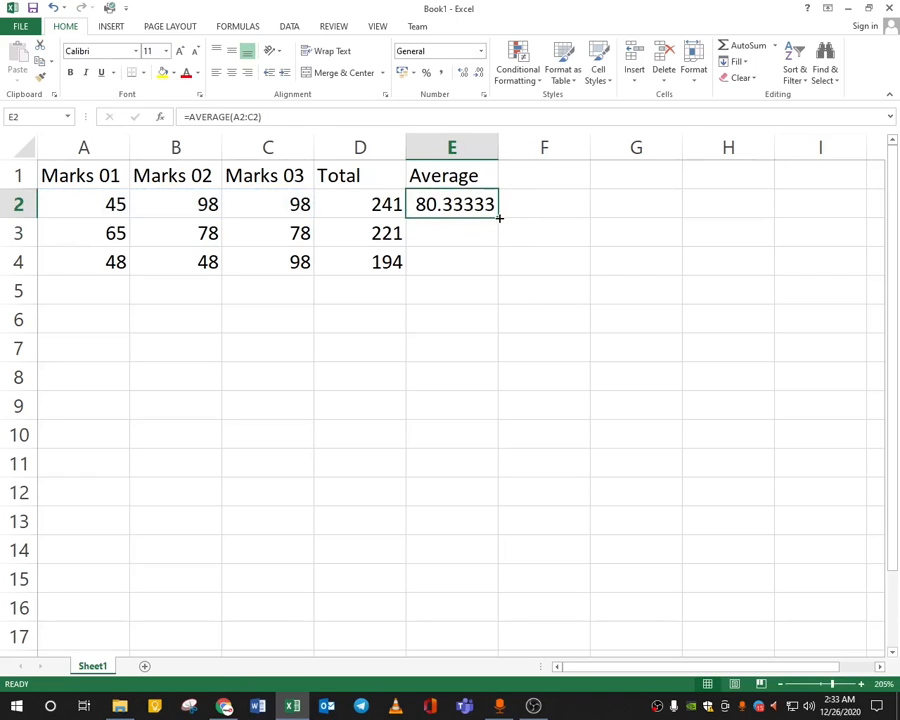
pyautogui.moveTo(498, 216); pyautogui.dragTo(500, 272)
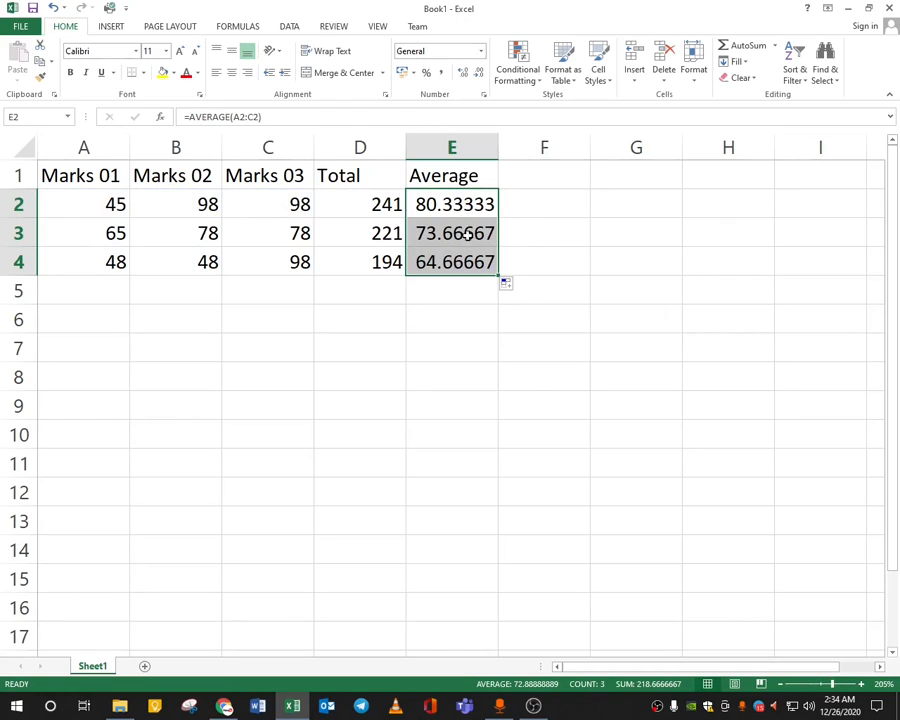
# Show the averages with two decimals (80.33, 73.67, 64.67) and narrow column E.
pyautogui.click(464, 75)
pyautogui.click(464, 75)
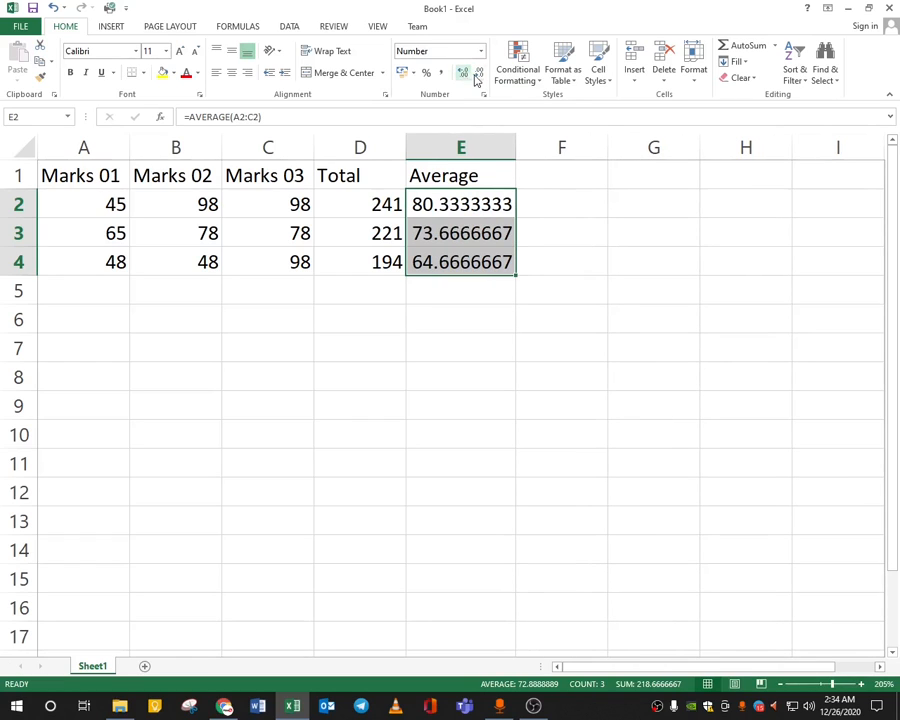
pyautogui.click(479, 75)
pyautogui.click(479, 75)
pyautogui.click(479, 75)
pyautogui.click(479, 75)
pyautogui.click(479, 75)
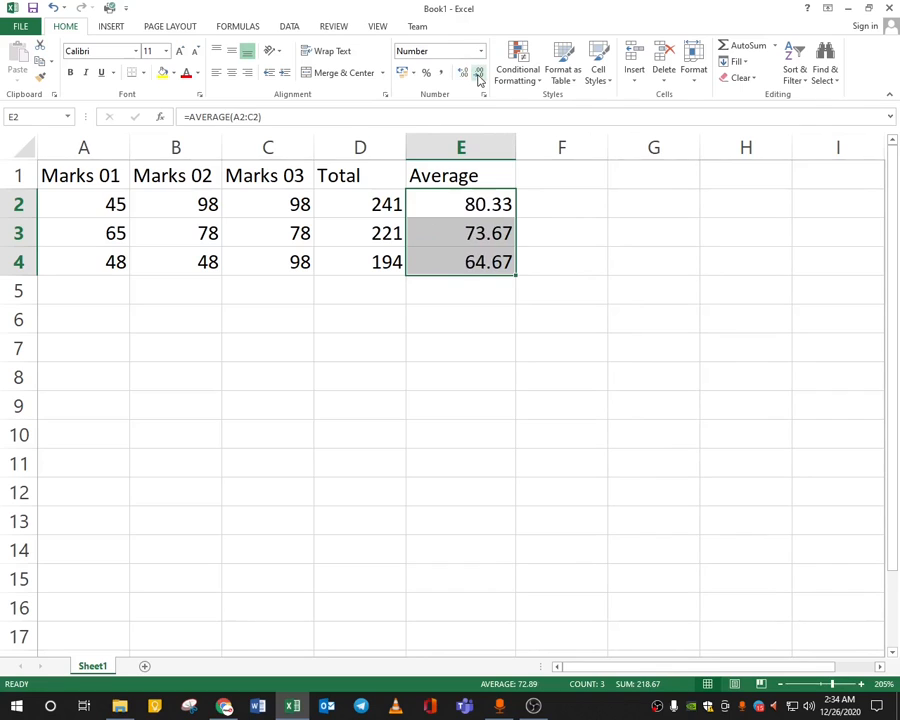
pyautogui.moveTo(515, 147); pyautogui.dragTo(502, 147)
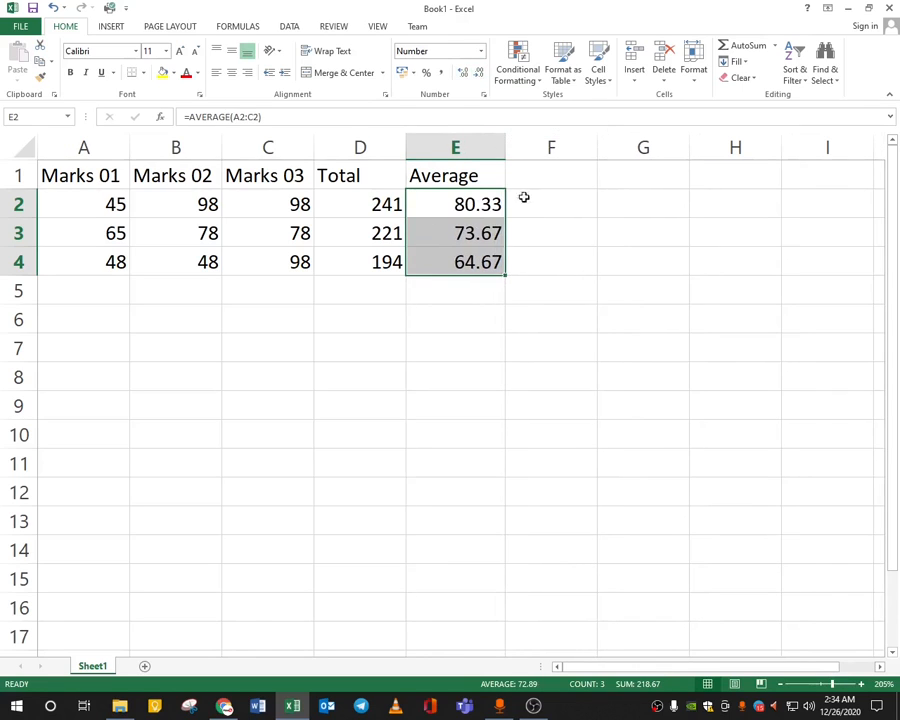
pyautogui.click(544, 264)
# Head column F with 'Grade' and begin typing =IF( in F2.
pyautogui.click(551, 172)
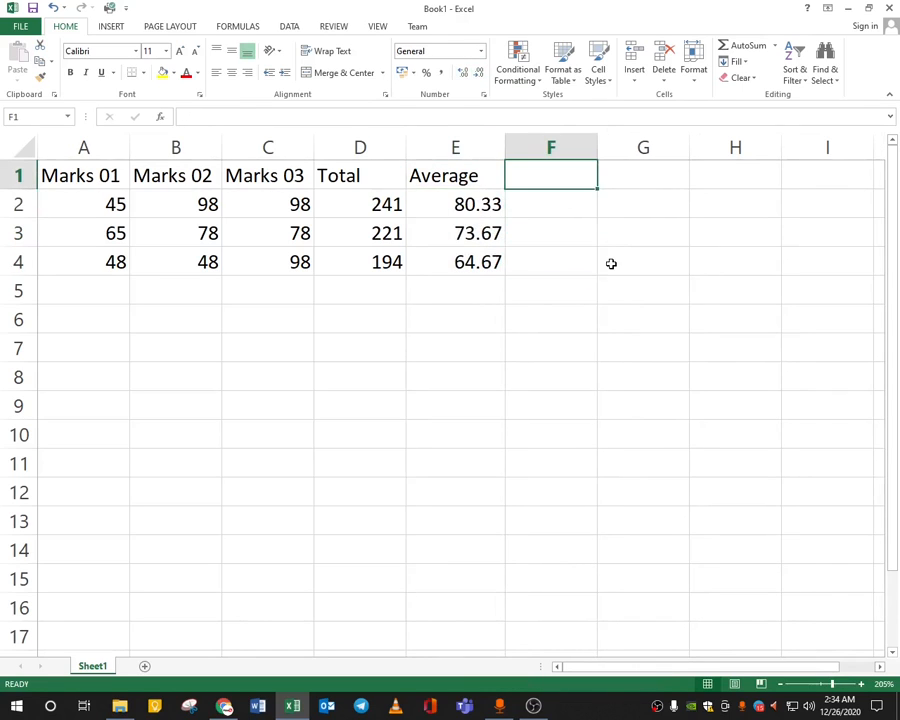
pyautogui.write('Grade')
pyautogui.press('Return')
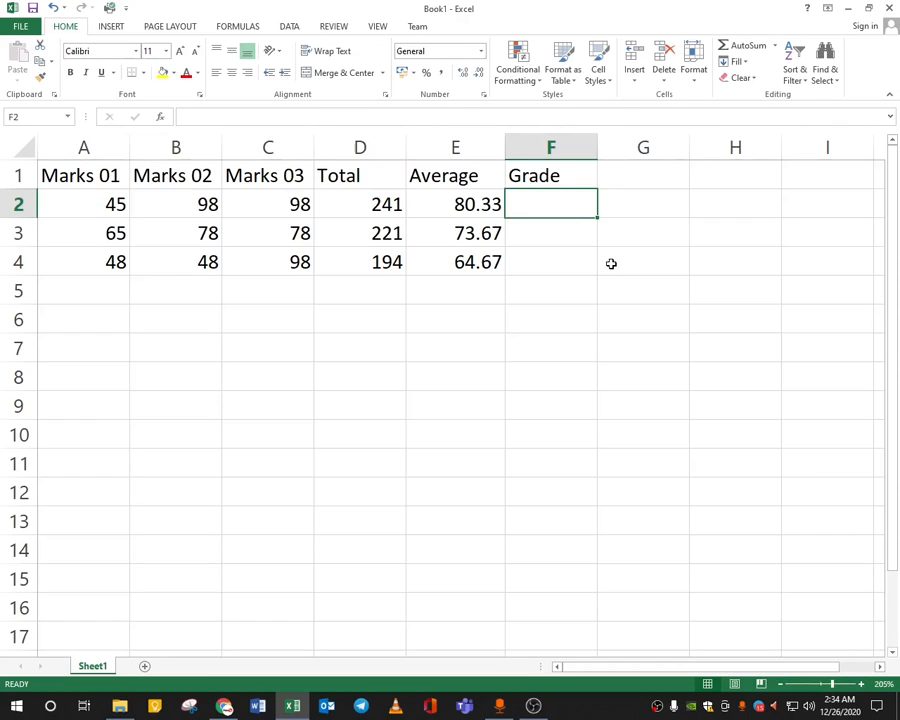
pyautogui.write('=')
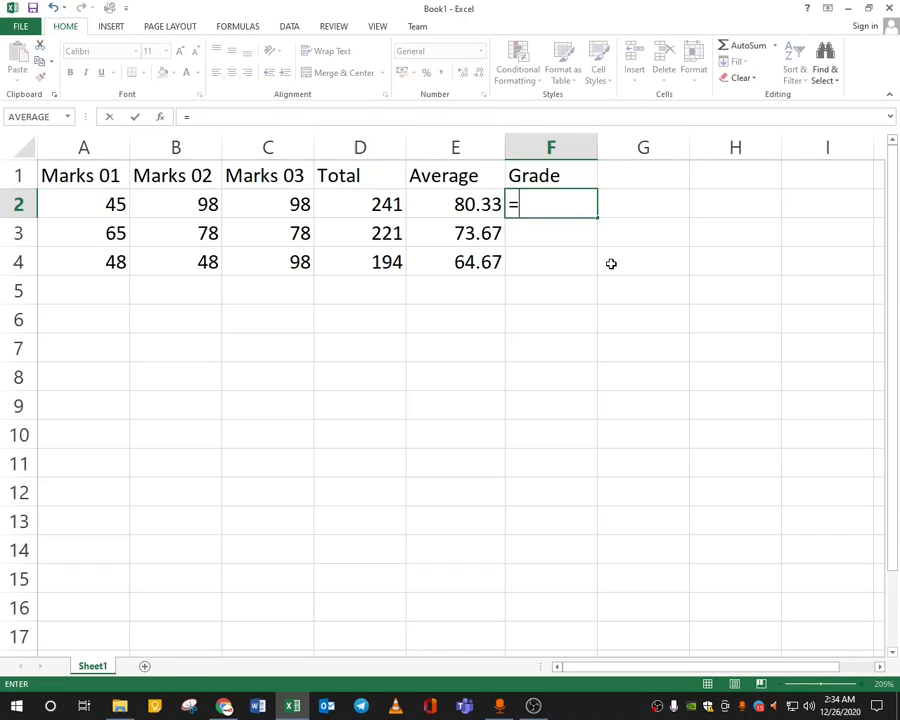
pyautogui.write('if(')
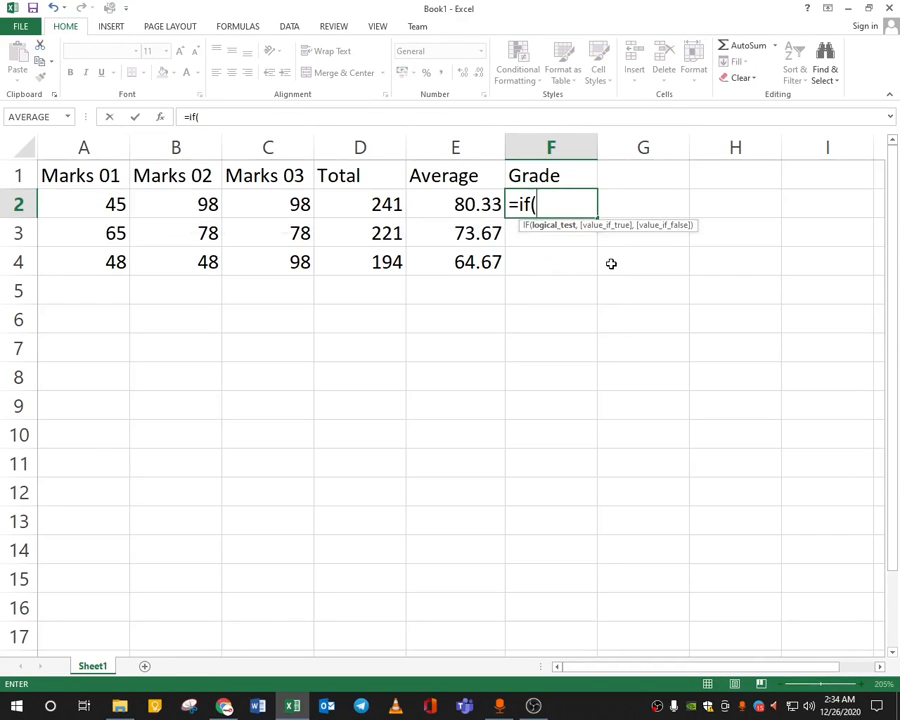
pyautogui.press('BackSpace')
pyautogui.press('BackSpace')
pyautogui.press('BackSpace')
pyautogui.write('IF')
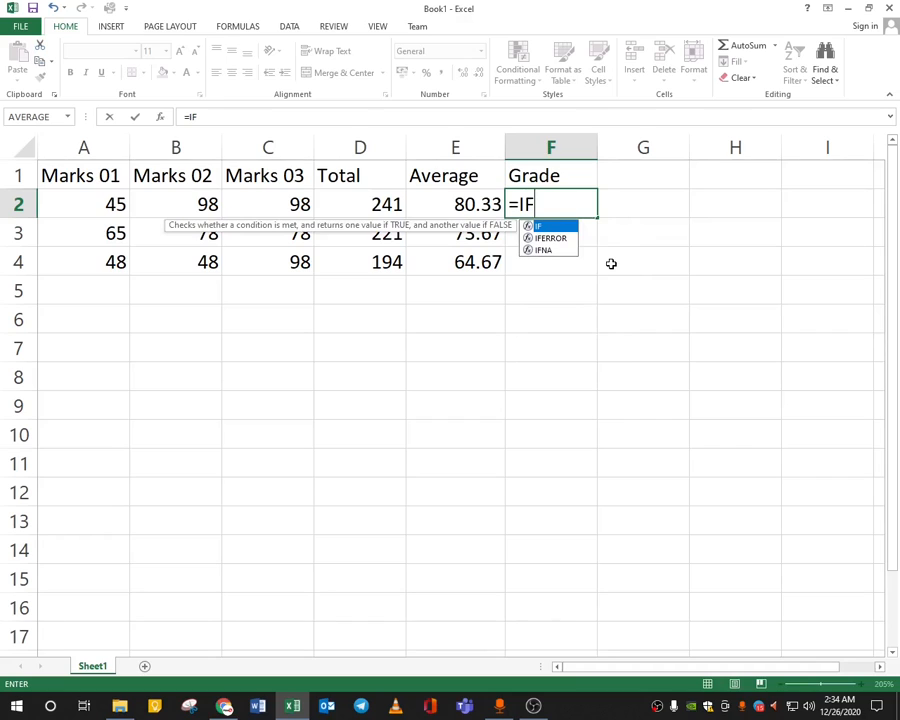
pyautogui.write('(')
# Complete =IF(E2>=50,"Pass","Fail") in F2.
pyautogui.click(438, 202)
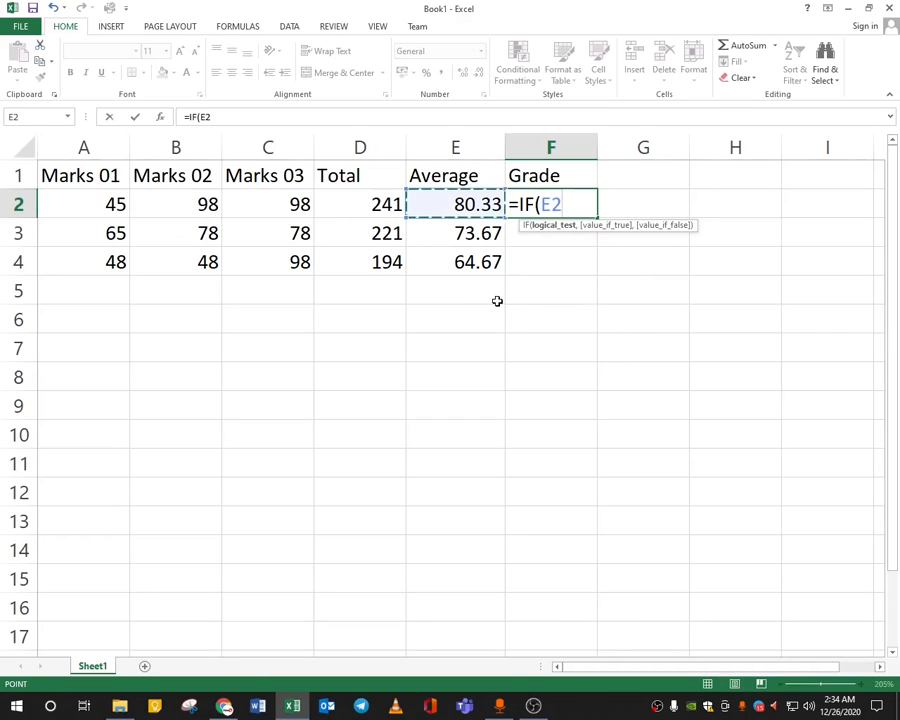
pyautogui.write('>=50')
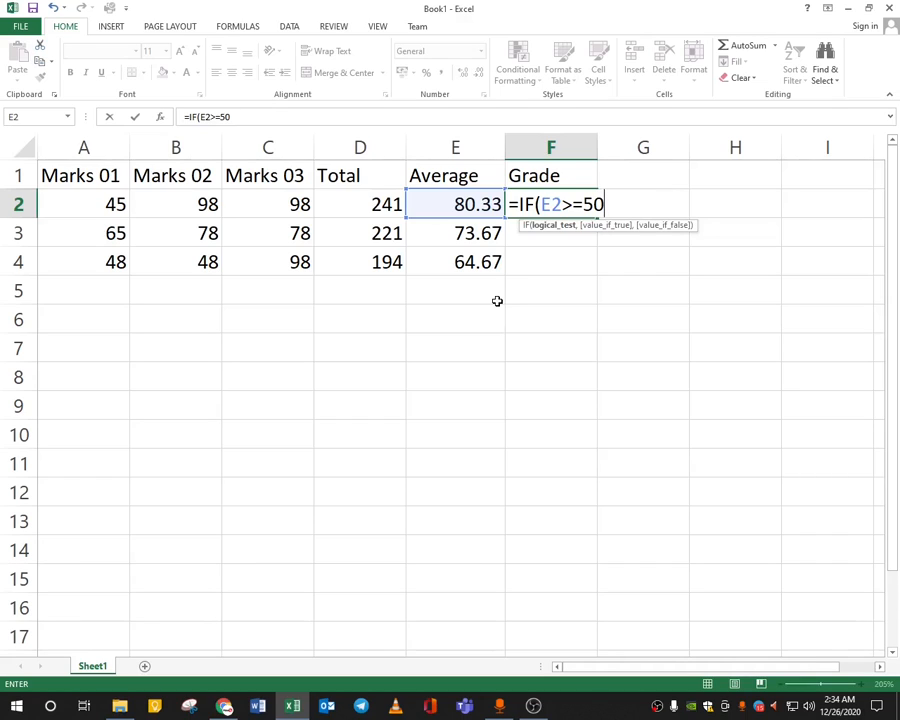
pyautogui.write(',')
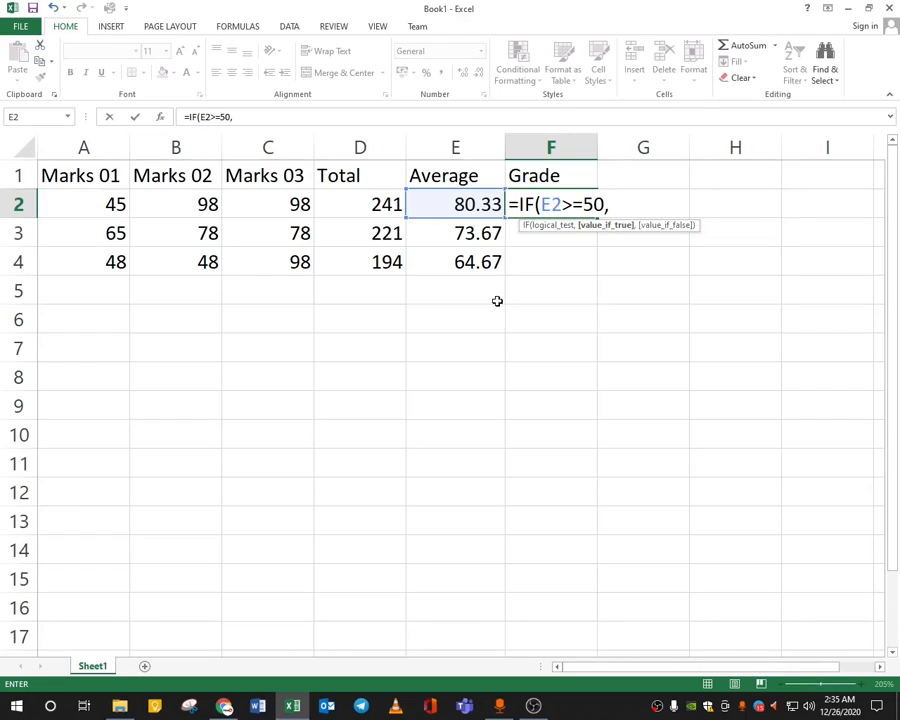
pyautogui.write('"Pass')
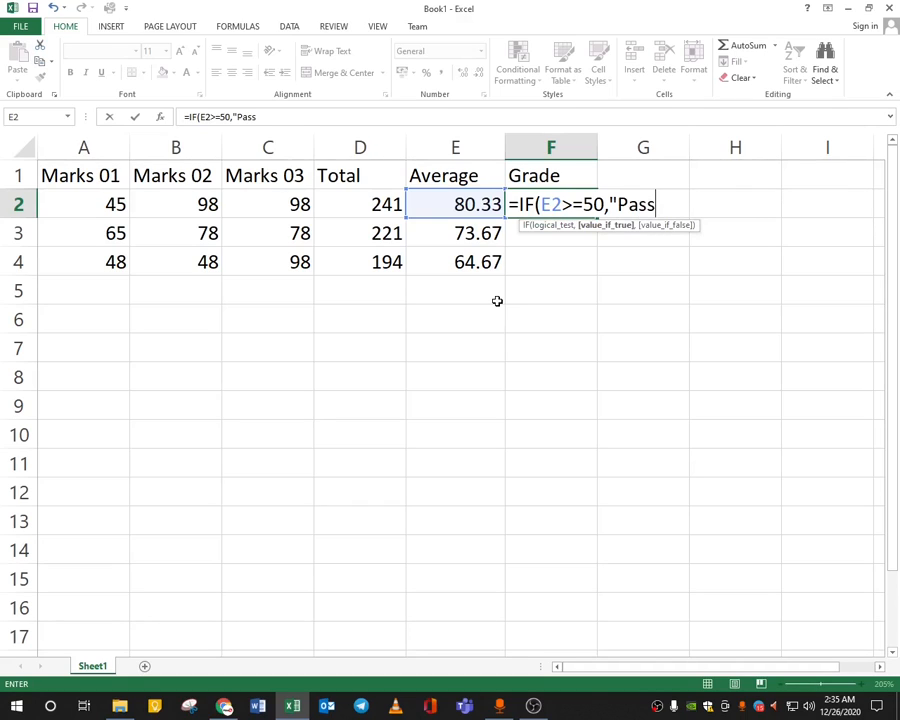
pyautogui.write('"')
pyautogui.write(',')
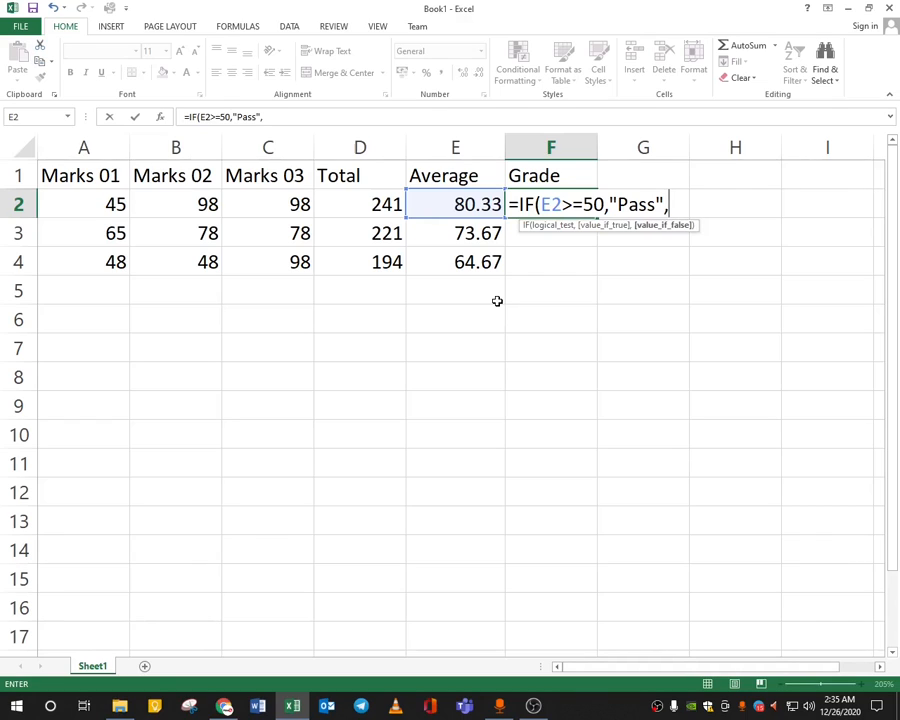
pyautogui.write('"Fail"')
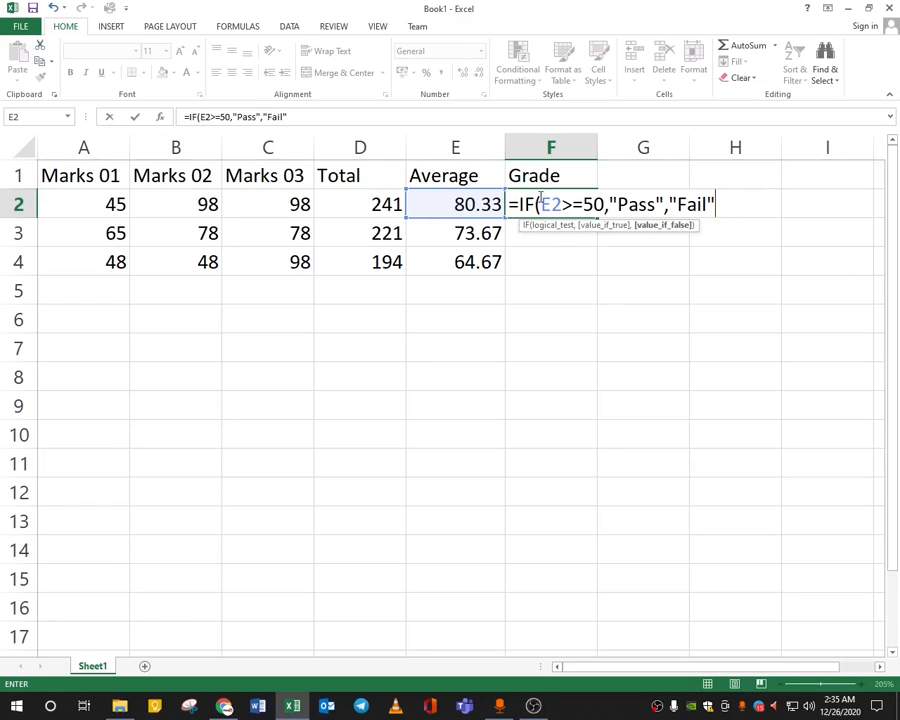
pyautogui.write(')')
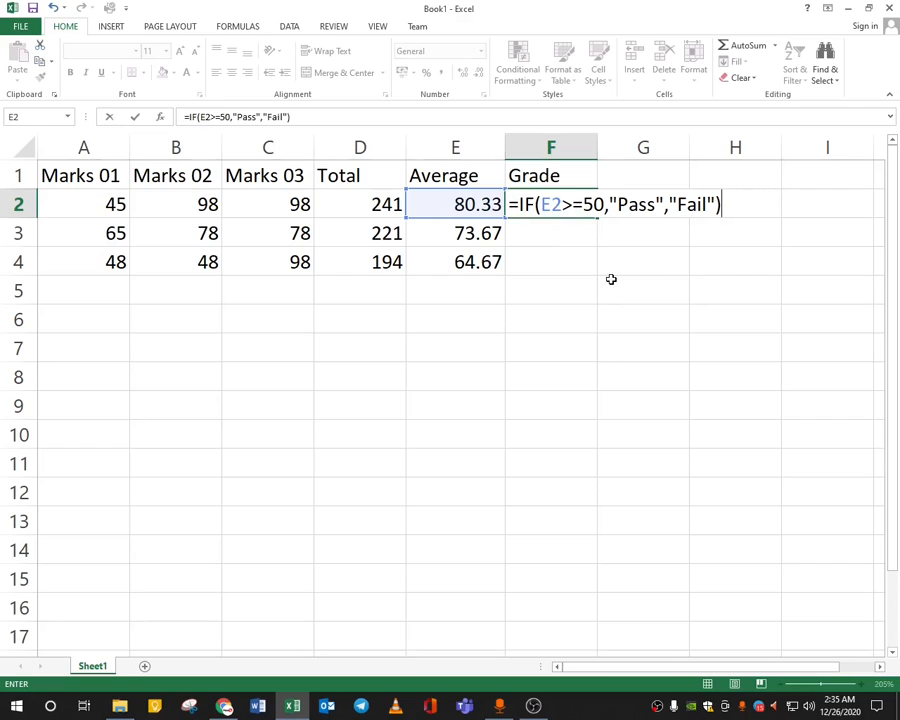
pyautogui.press('Return')
# Fill the grade formula down to F4, showing Pass for all three rows.
pyautogui.press('Up')
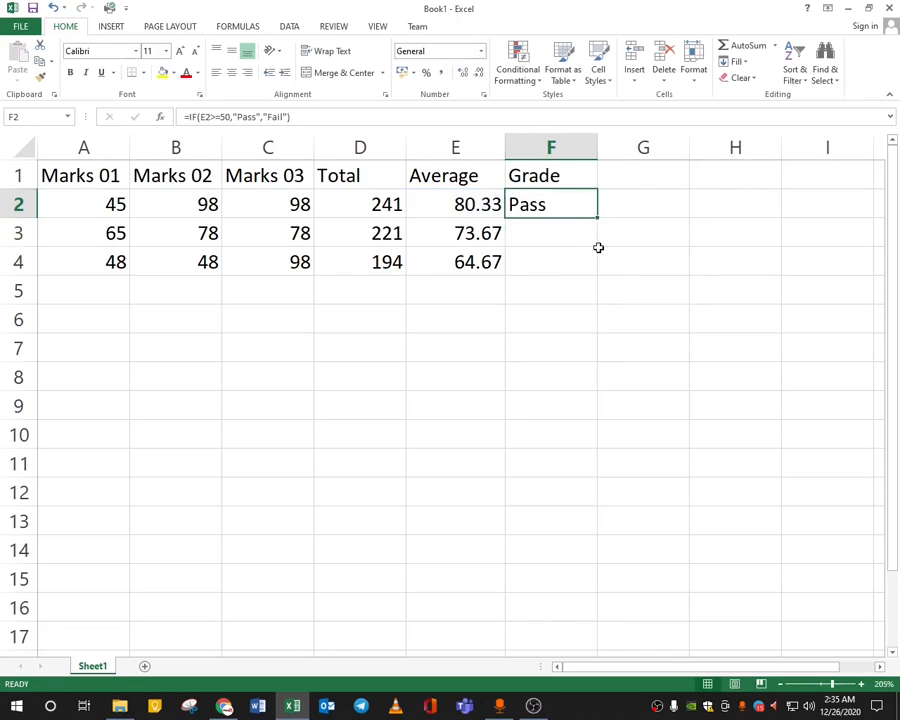
pyautogui.moveTo(598, 219); pyautogui.dragTo(598, 268)
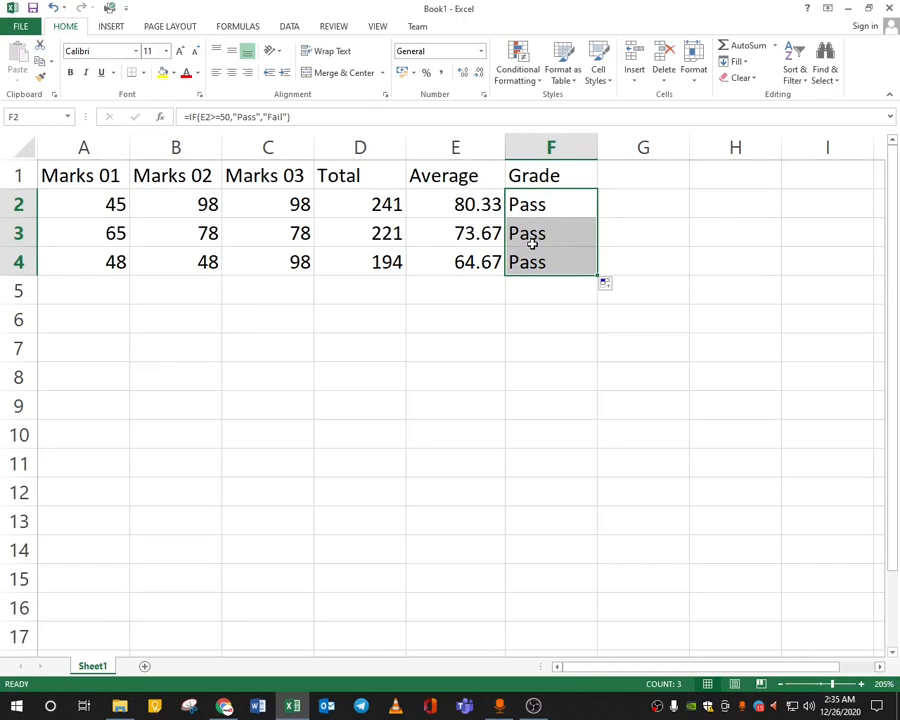
pyautogui.click(115, 262)
# Change row 3's marks in B3 and C3 to 35 and 25.
pyautogui.click(187, 239)
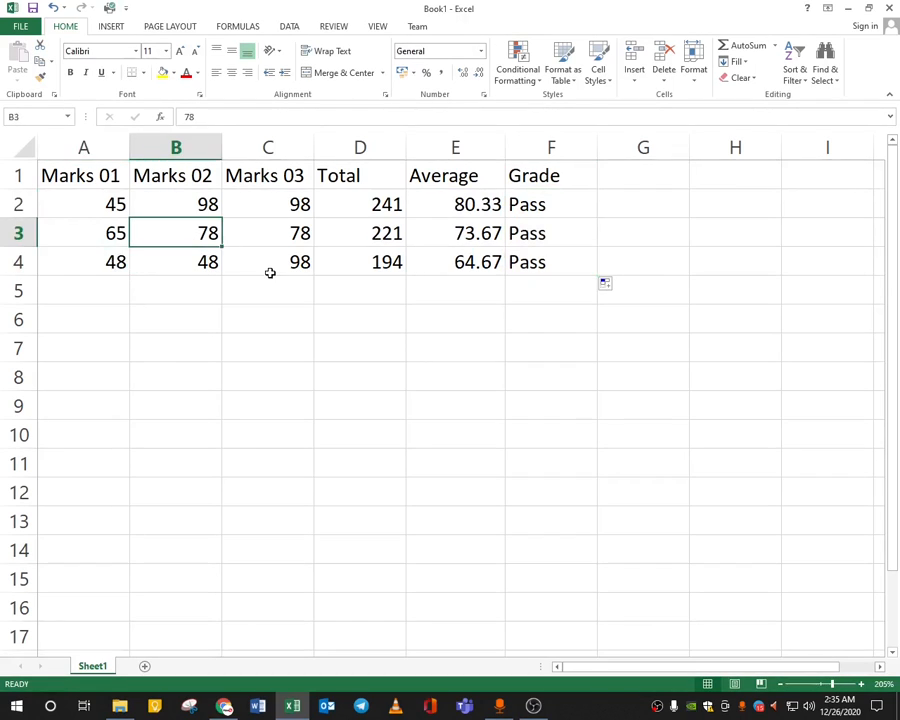
pyautogui.write('35')
pyautogui.press('Tab')
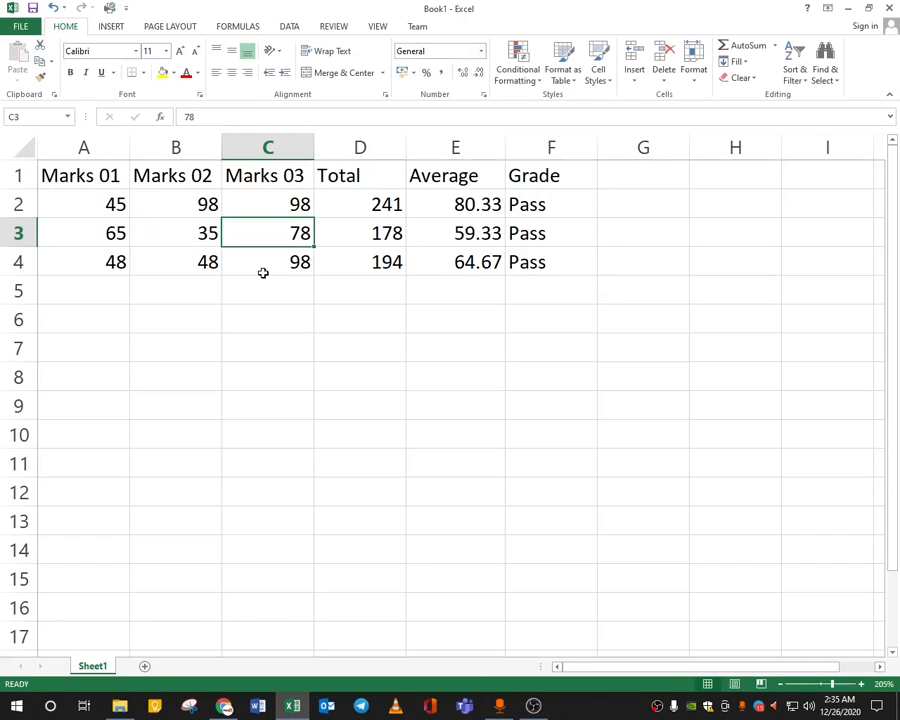
pyautogui.write('25')
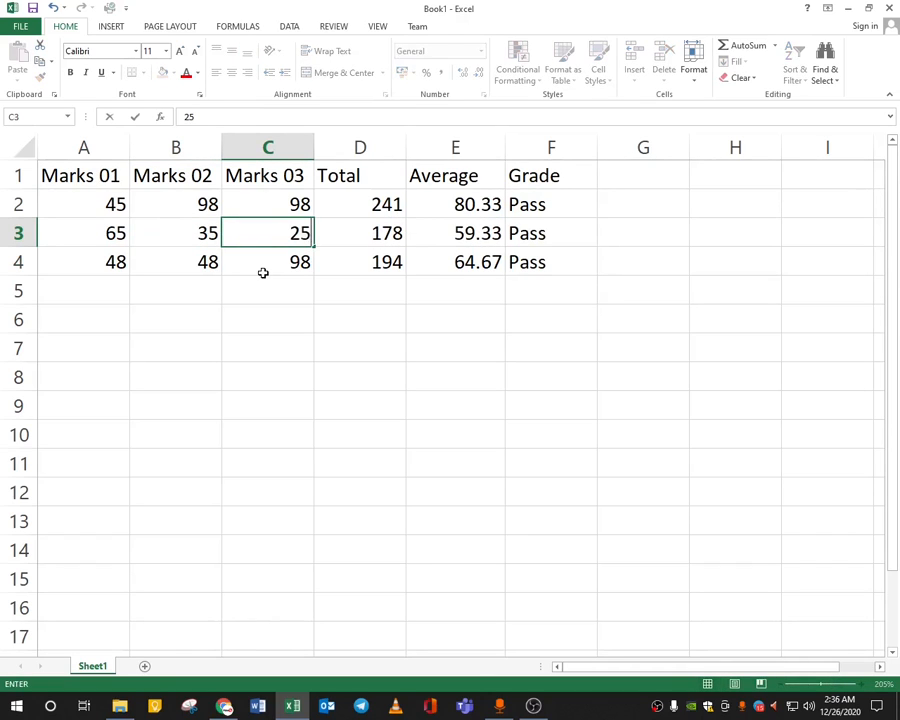
pyautogui.press('Tab')
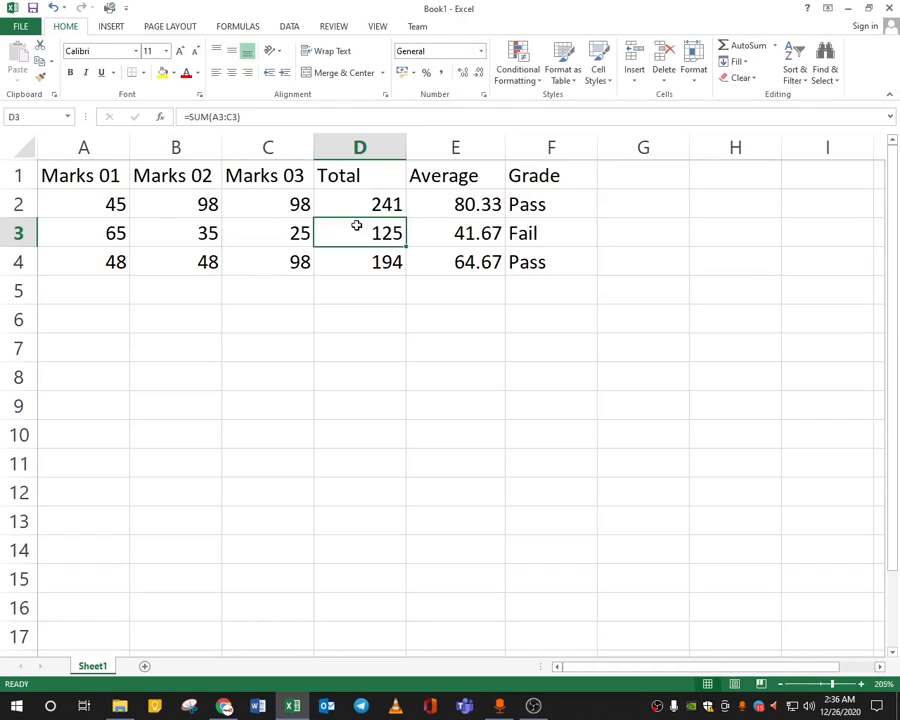
# Review row 3's recalculated average of 41.67 and its Fail grade.
pyautogui.click(472, 236)
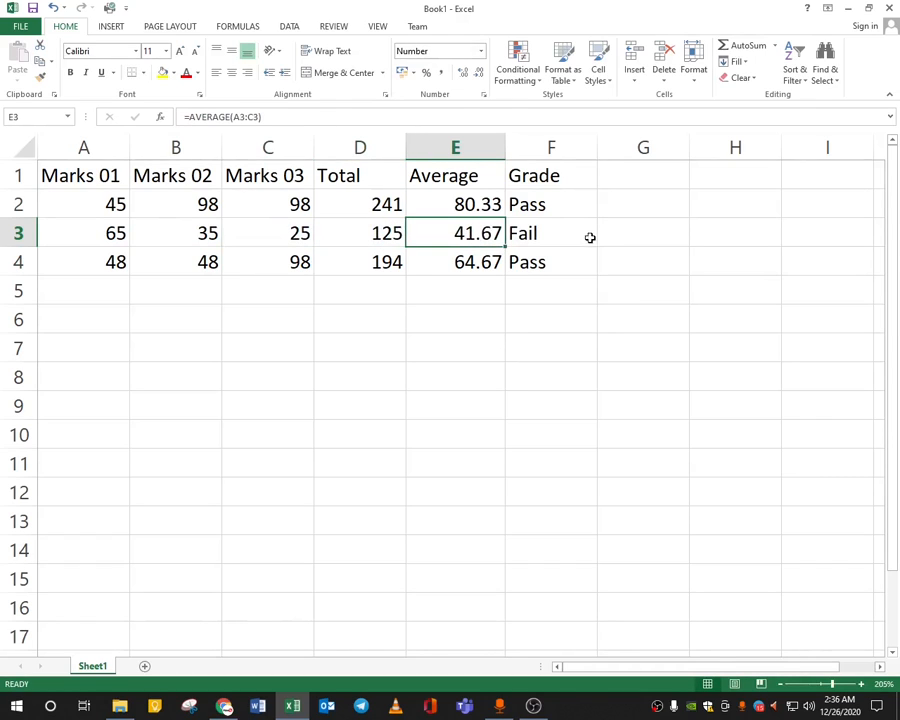
pyautogui.click(540, 233)
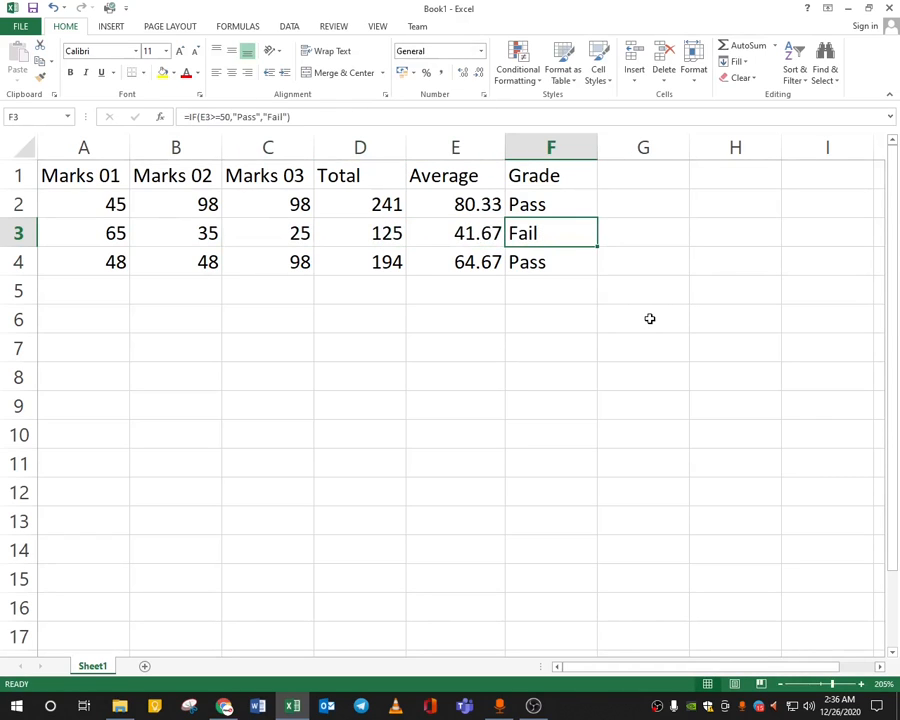
pyautogui.moveTo(548, 203); pyautogui.dragTo(540, 268)
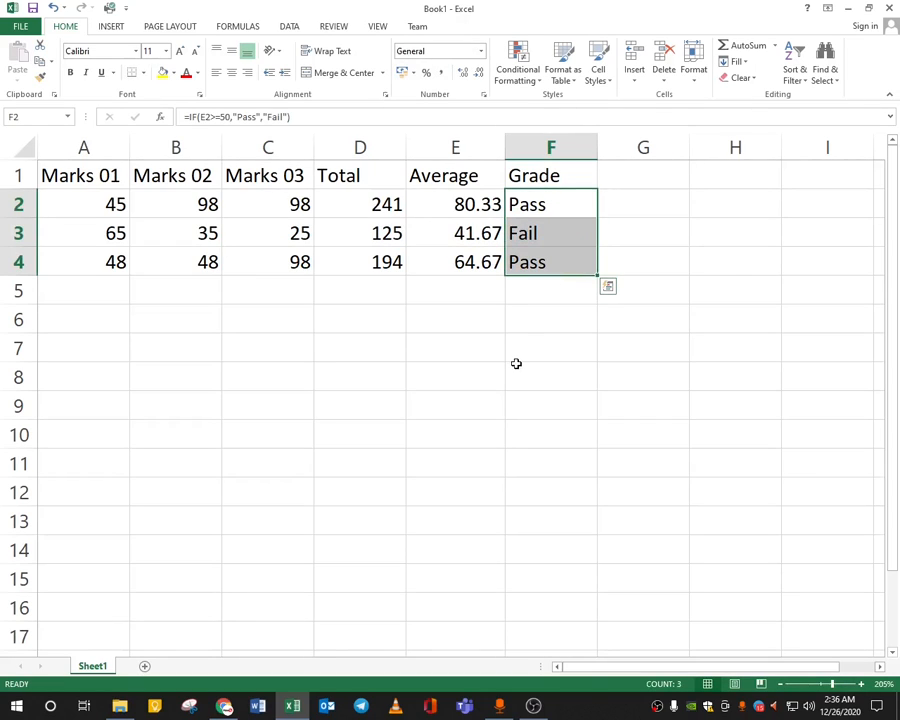
pyautogui.click(516, 364)
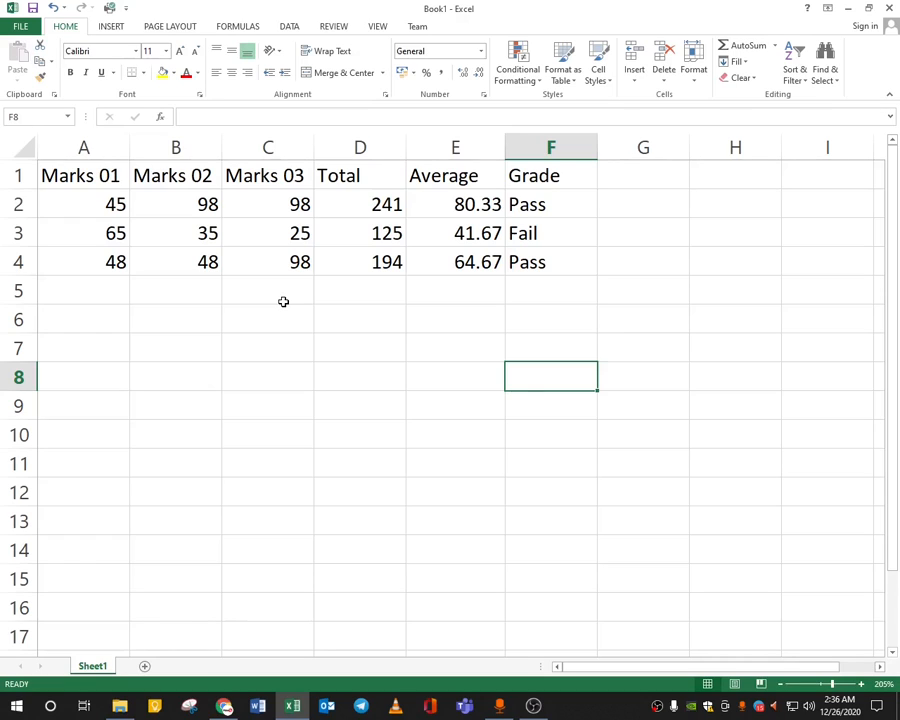
pyautogui.click(288, 312)
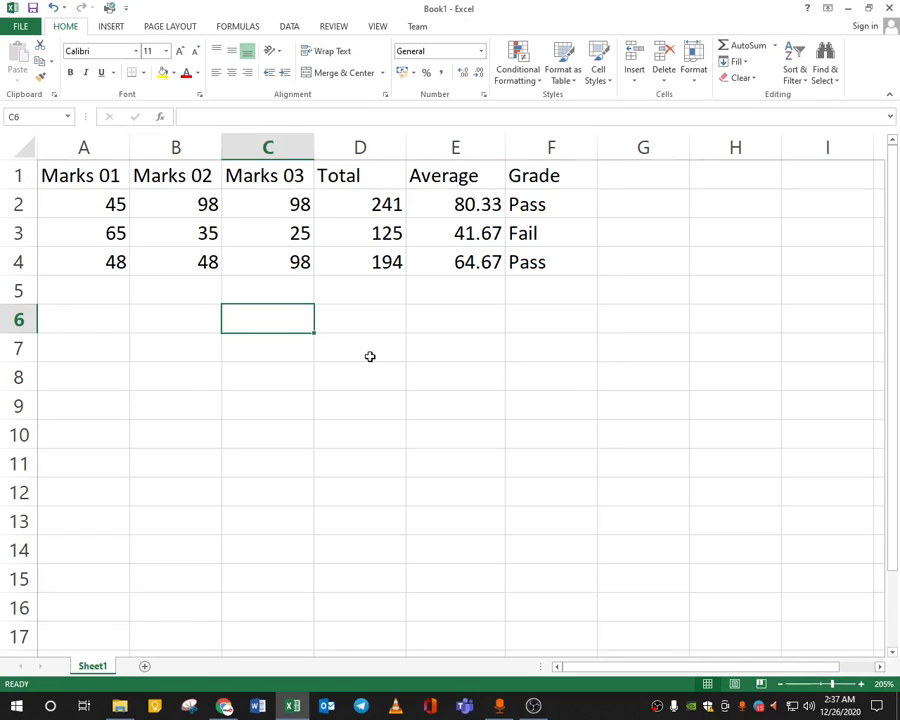